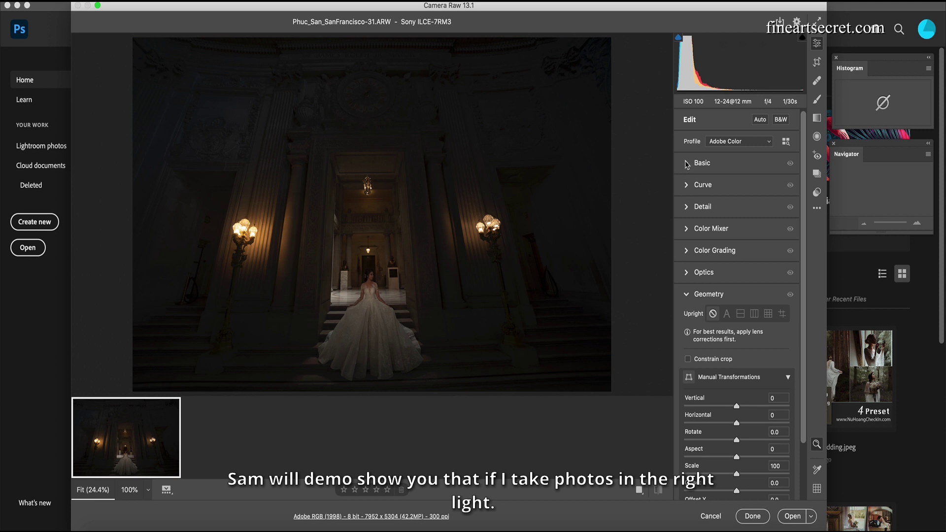
# Raise the Basic panel's Exposure to +1.80 to brighten the dark hall and bride
pyautogui.click(687, 165)
pyautogui.moveTo(736, 252); pyautogui.dragTo(759, 259)
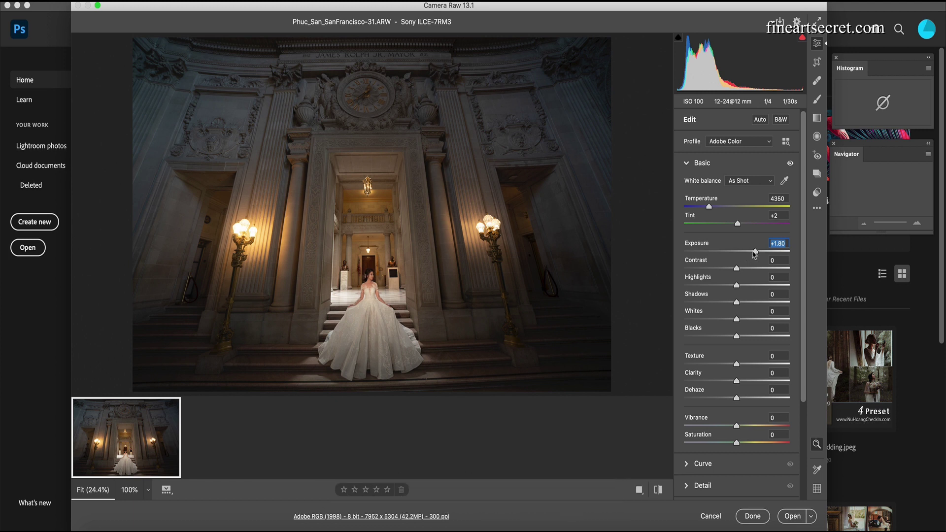
# Reset Exposure to 0, apply Upright Auto with Vertical -12, and open in Photoshop
pyautogui.doubleClick(755, 252)
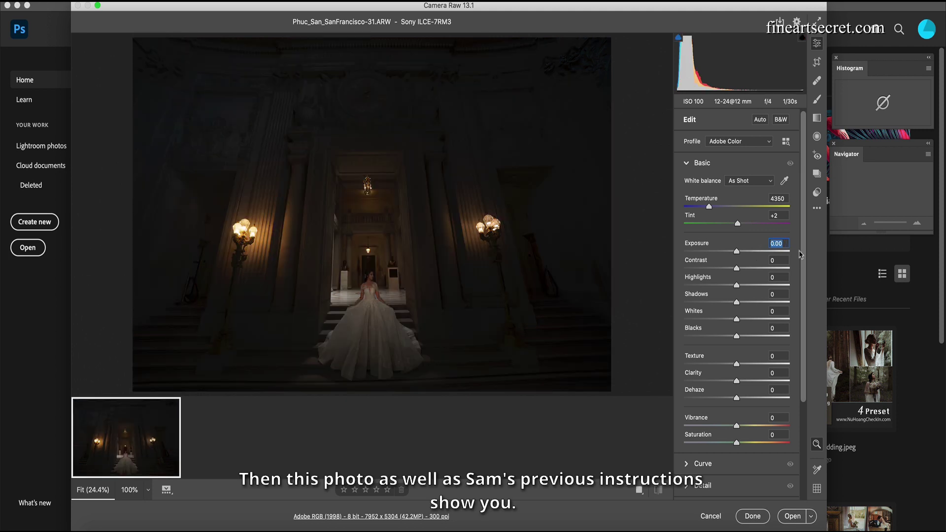
pyautogui.scroll(-5, 803, 249)
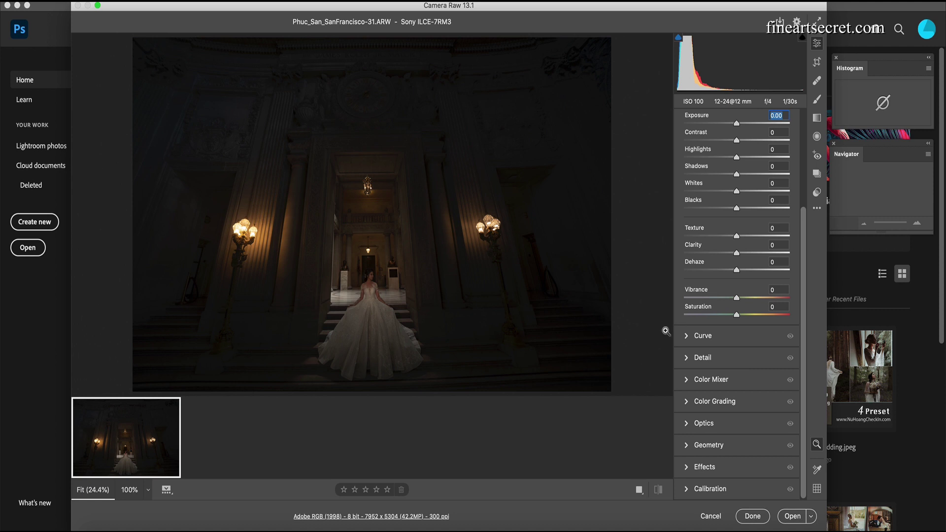
pyautogui.click(687, 445)
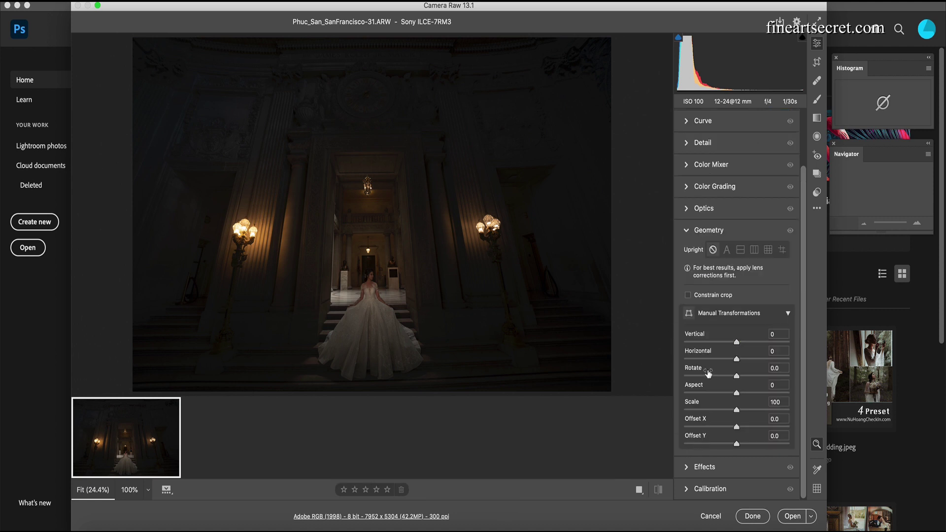
pyautogui.click(727, 249)
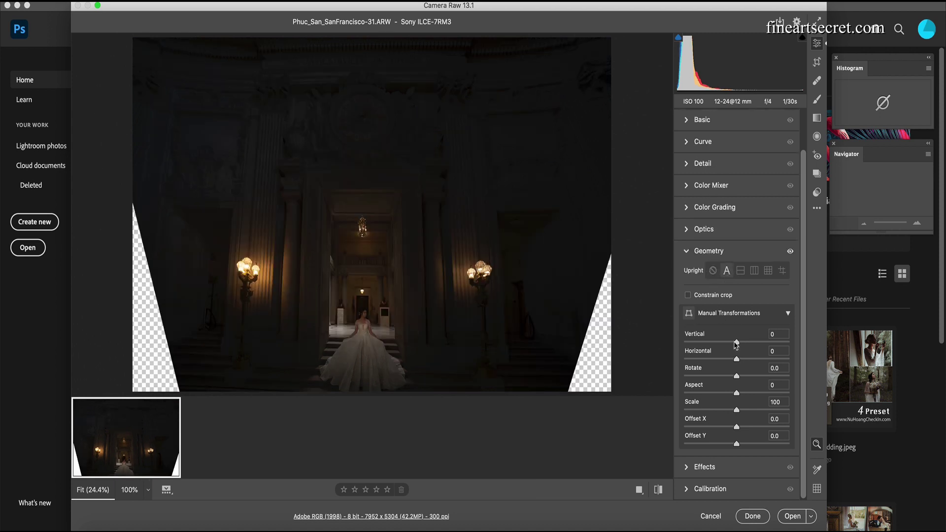
pyautogui.moveTo(736, 344); pyautogui.dragTo(729, 344)
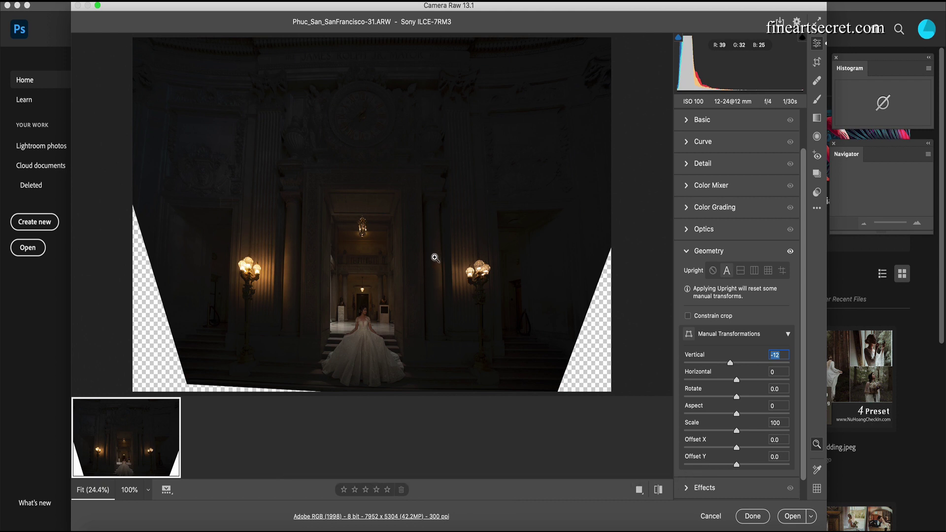
pyautogui.click(791, 515)
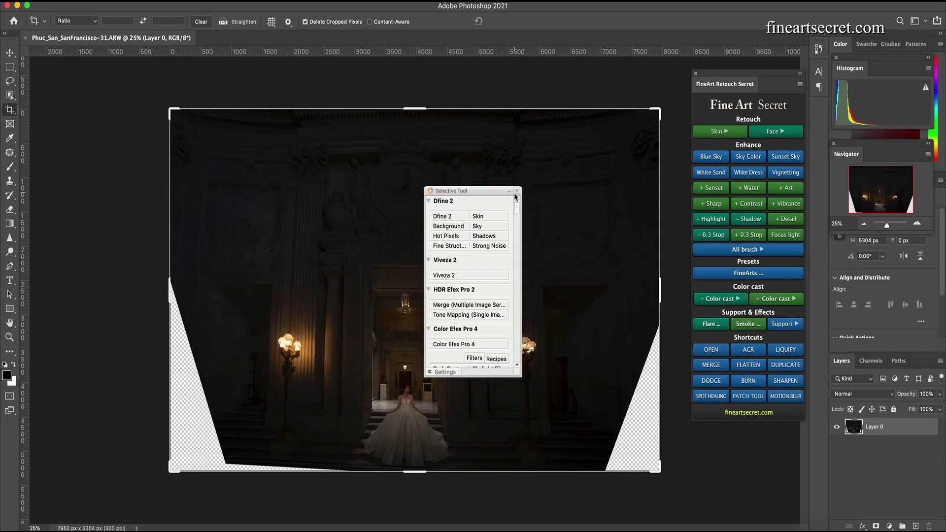
# Dismiss the floating filter panel, duplicate the photo layer, and pull the crop's top-right corner in
pyautogui.click(517, 191)
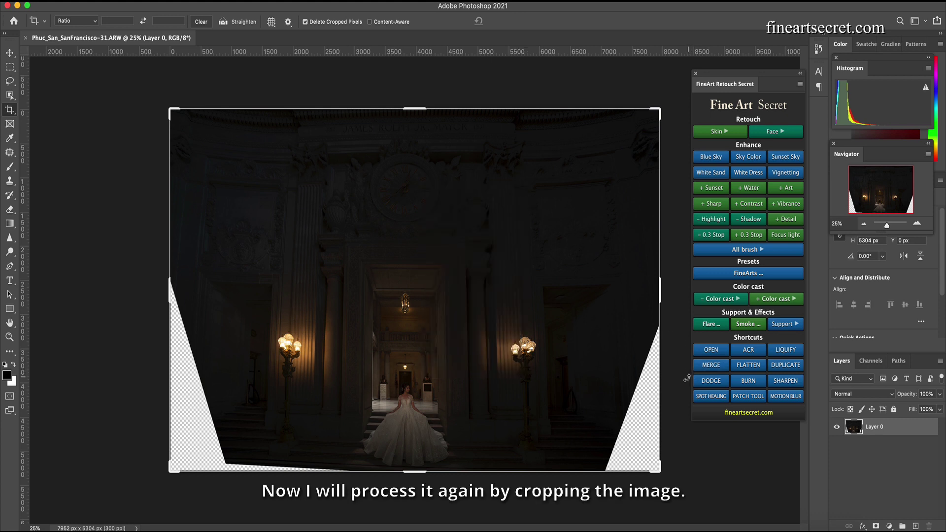
pyautogui.press('super+j')
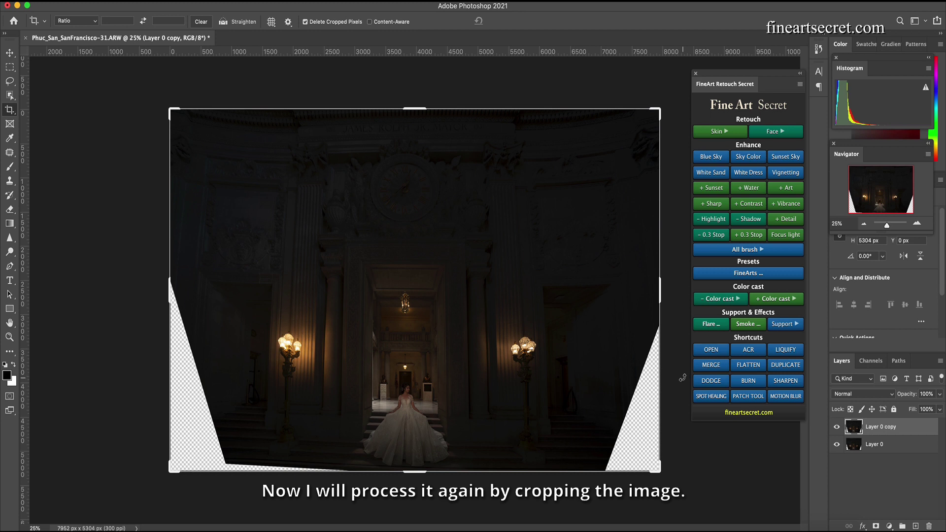
pyautogui.click(657, 114)
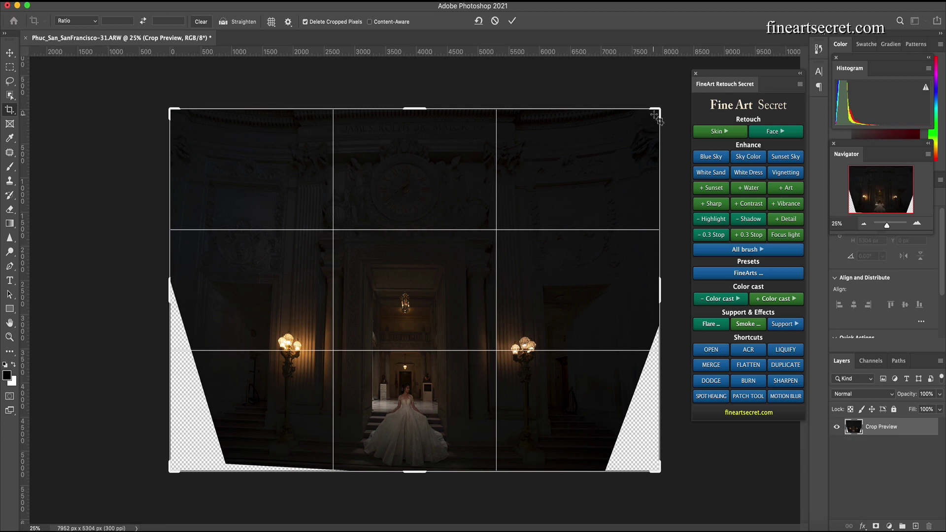
pyautogui.moveTo(657, 112); pyautogui.dragTo(640, 123)
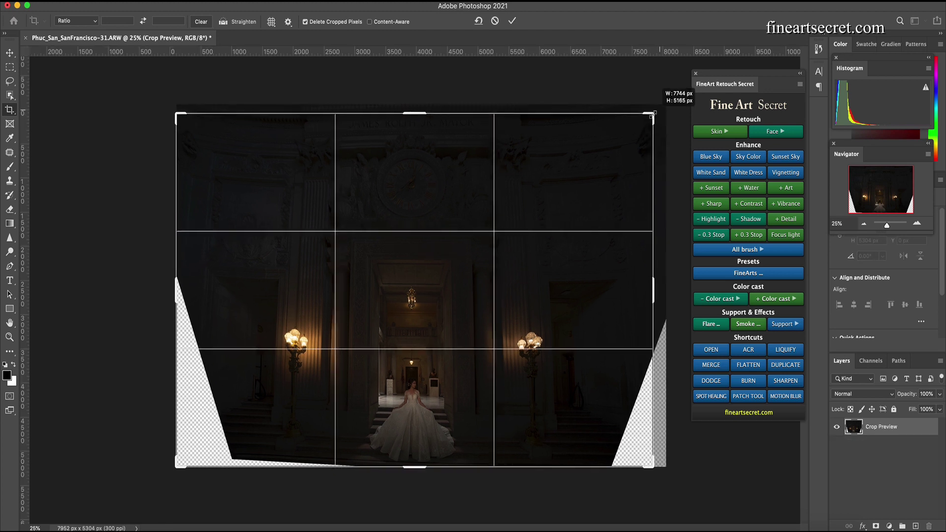
# Pull in the crop's top-left corner, rotate slightly to straighten, and raise the top edge
pyautogui.click(189, 123)
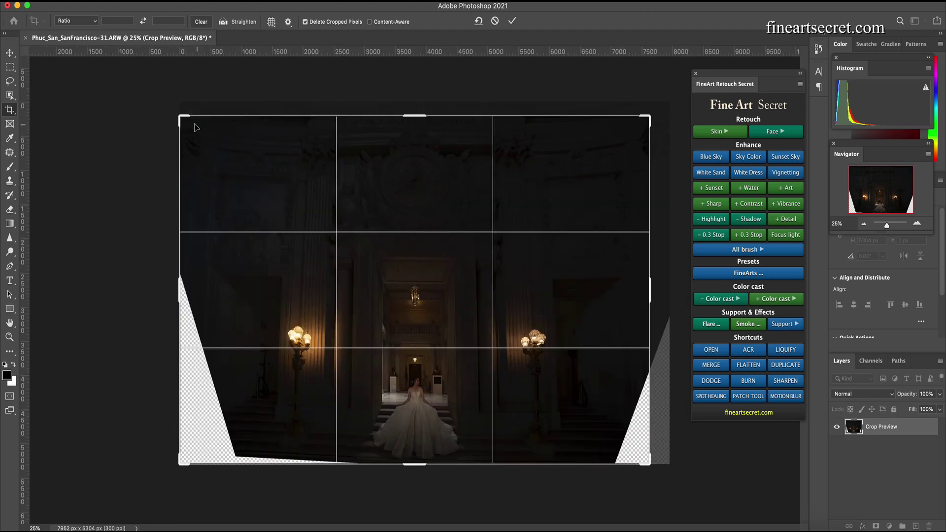
pyautogui.moveTo(180, 117); pyautogui.dragTo(192, 127)
pyautogui.moveTo(646, 121); pyautogui.dragTo(624, 116)
pyautogui.moveTo(412, 126); pyautogui.dragTo(410, 118)
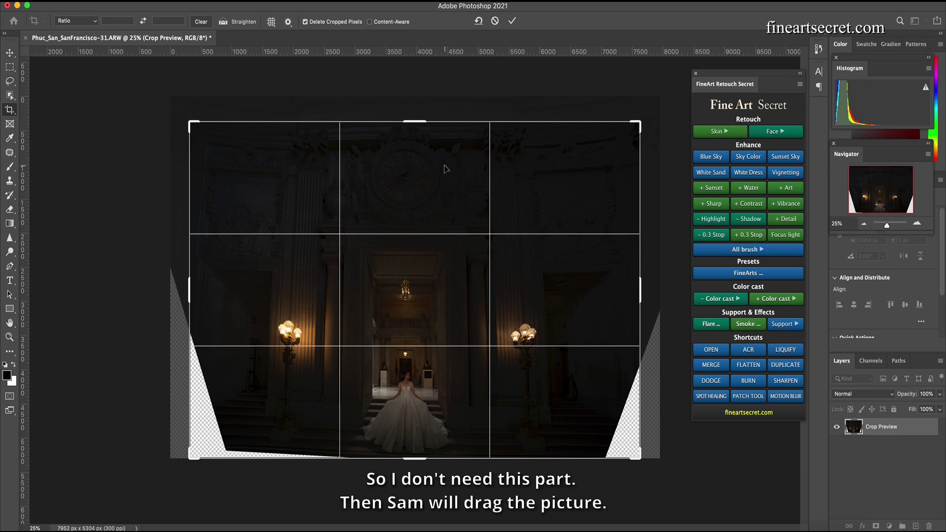
# Apply the crop and stretch the picture's bottom strip slightly downward
pyautogui.press('Return')
pyautogui.press('m')
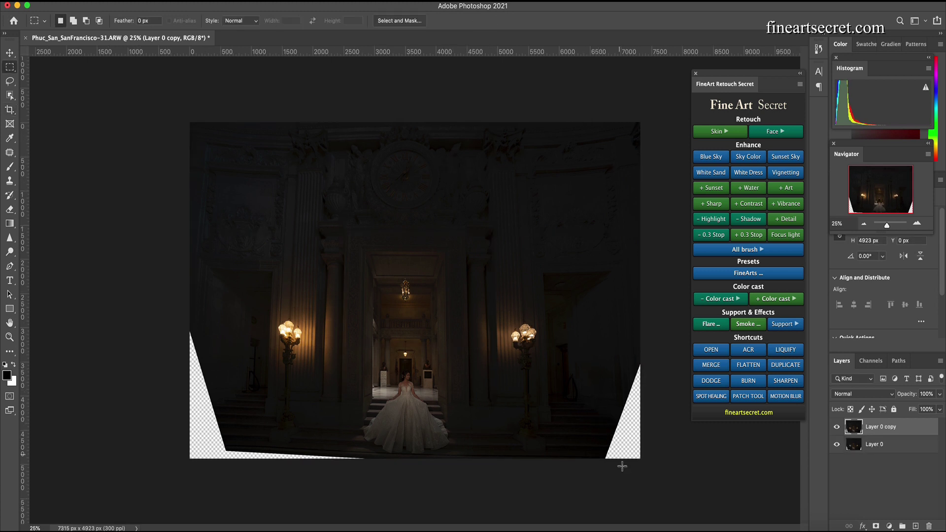
pyautogui.moveTo(665, 488); pyautogui.dragTo(76, 401)
pyautogui.hotkey('ctrl', 't')
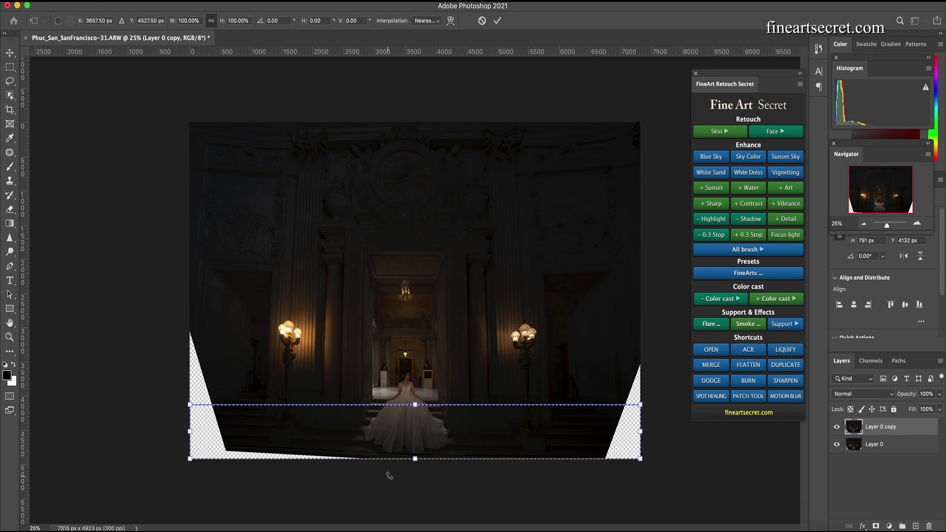
pyautogui.moveTo(415, 463); pyautogui.dragTo(415, 469)
pyautogui.press('Return')
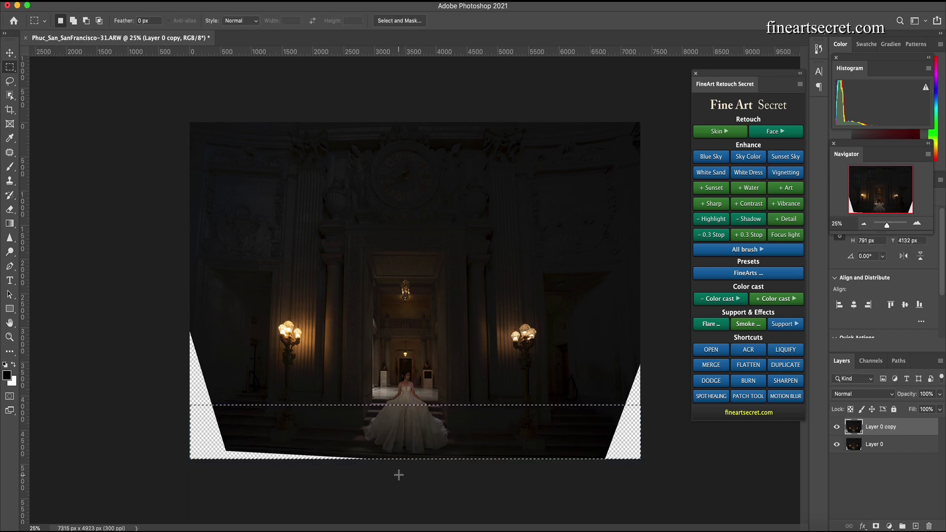
pyautogui.hotkey('ctrl', 'd')
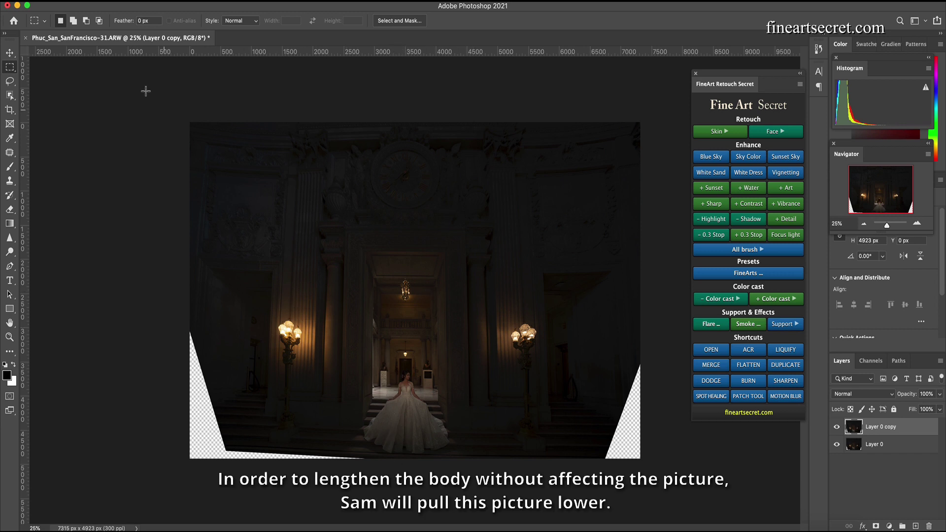
# Compress the upper part of the picture from the top and move the layer up about 360 px
pyautogui.moveTo(148, 105); pyautogui.dragTo(692, 367)
pyautogui.hotkey('ctrl', 't')
pyautogui.moveTo(415, 123); pyautogui.dragTo(416, 141)
pyautogui.press('Return')
pyautogui.hotkey('ctrl', 'd')
pyautogui.press('v')
pyautogui.moveTo(414, 284); pyautogui.dragTo(412, 260)
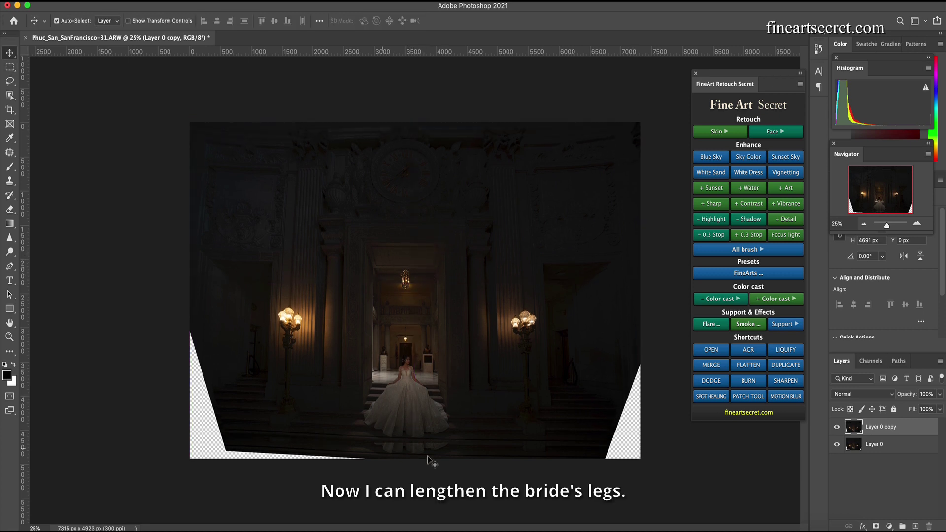
# Stretch the lower band with the bride's skirt downward to lengthen the bride
pyautogui.press('m')
pyautogui.moveTo(642, 450); pyautogui.dragTo(65, 386)
pyautogui.hotkey('ctrl', 't')
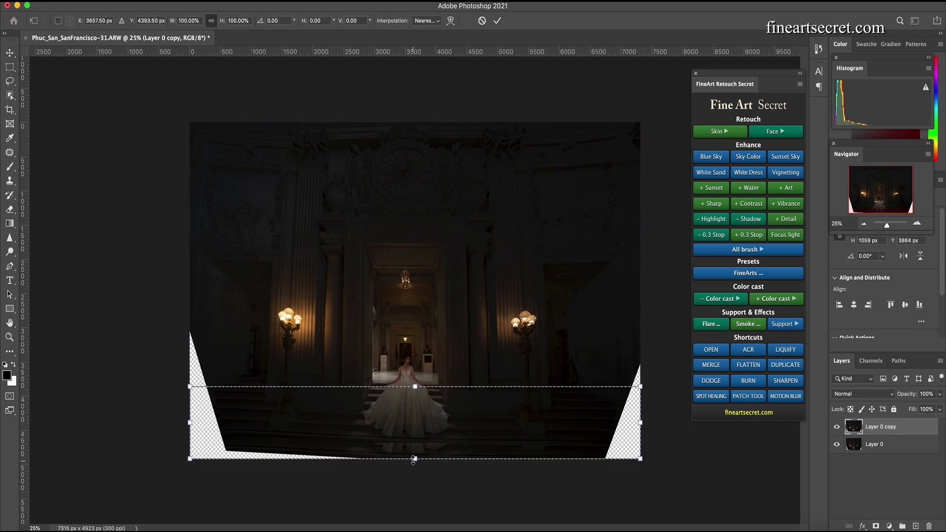
pyautogui.moveTo(415, 458); pyautogui.dragTo(413, 488)
pyautogui.press('Return')
pyautogui.hotkey('ctrl', 'd')
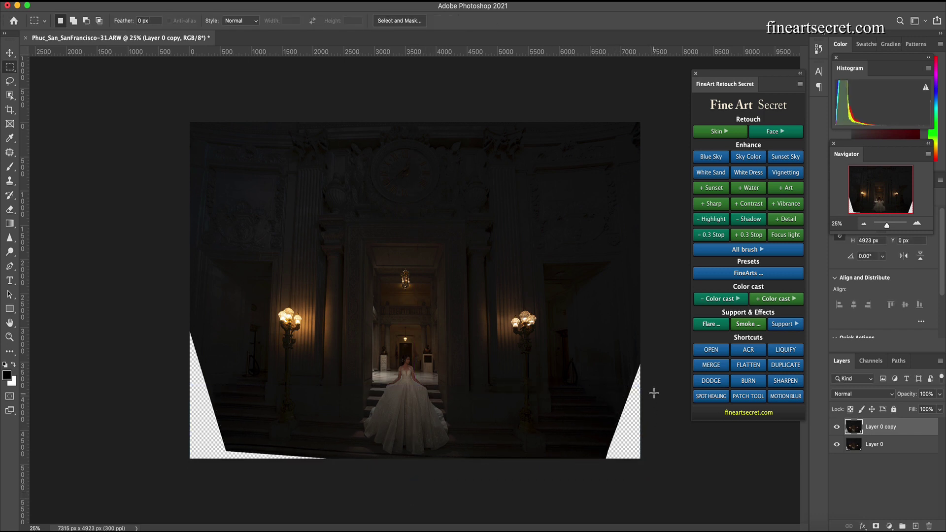
# Lasso the transparent wedge at the right edge and fill it with Content-Aware Fill
pyautogui.press('l')
pyautogui.moveTo(640, 363)
pyautogui.mouseDown()
pyautogui.moveTo(606, 442)
pyautogui.moveTo(607, 469)
pyautogui.moveTo(645, 485)
pyautogui.mouseUp()
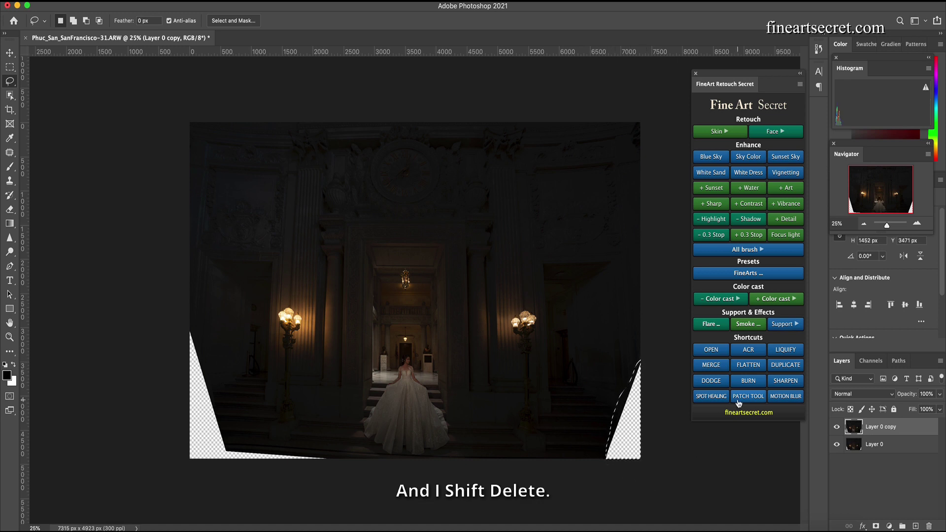
pyautogui.hotkey('shift', 'Delete')
pyautogui.press('Return')
pyautogui.hotkey('ctrl', 'd')
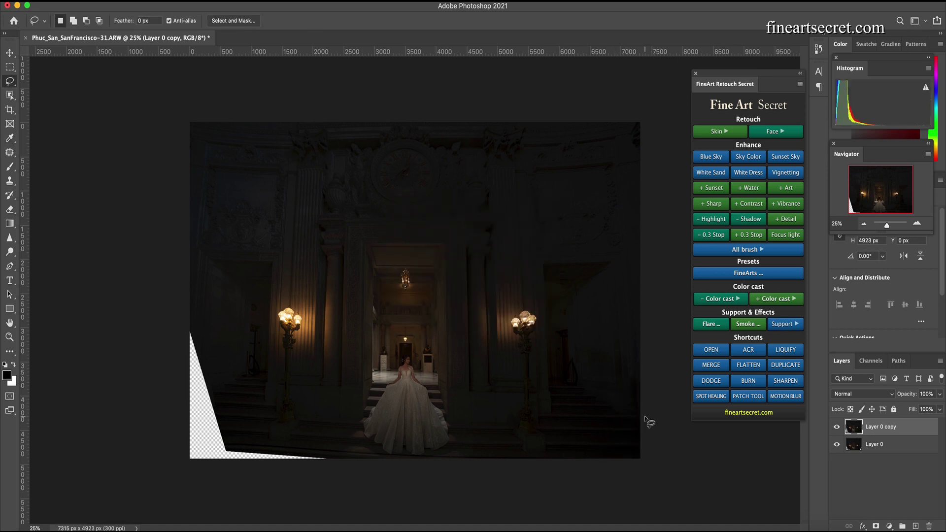
# Content-aware fill the transparent strip along the bottom and a small leftover gap
pyautogui.moveTo(326, 456)
pyautogui.mouseDown()
pyautogui.moveTo(221, 450)
pyautogui.moveTo(290, 475)
pyautogui.moveTo(327, 469)
pyautogui.mouseUp()
pyautogui.hotkey('shift', 'Delete')
pyautogui.press('Return')
pyautogui.hotkey('ctrl', 'd')
pyautogui.moveTo(329, 459); pyautogui.dragTo(327, 460)
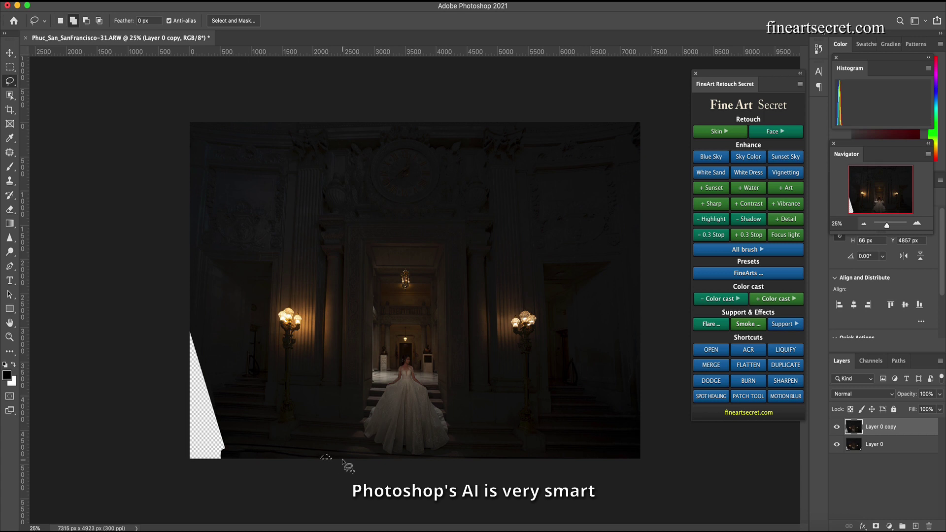
pyautogui.hotkey('shift', 'Delete')
pyautogui.press('Return')
pyautogui.hotkey('ctrl', 'd')
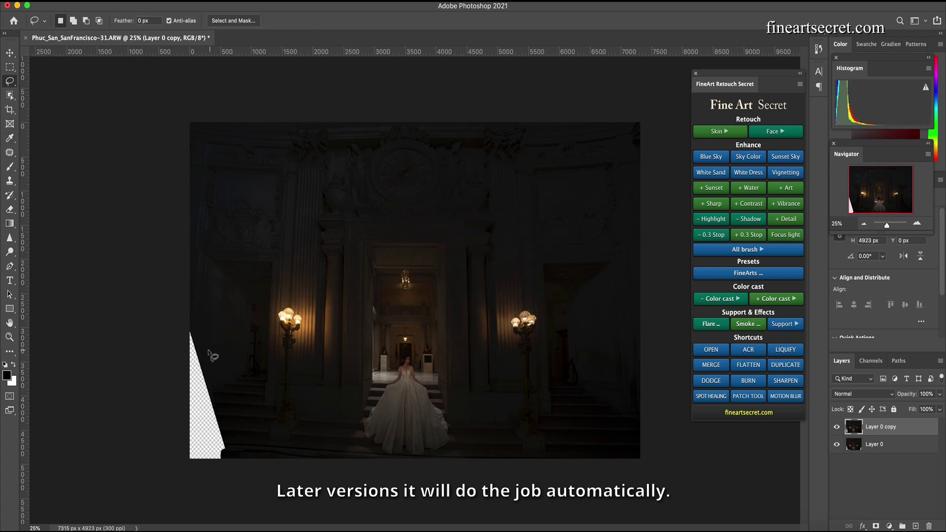
# Content-aware fill the transparent triangle and remaining gap along the left edge
pyautogui.moveTo(193, 335)
pyautogui.mouseDown()
pyautogui.moveTo(177, 360)
pyautogui.moveTo(188, 465)
pyautogui.moveTo(209, 475)
pyautogui.moveTo(224, 466)
pyautogui.moveTo(226, 427)
pyautogui.mouseUp()
pyautogui.hotkey('shift', 'Delete')
pyautogui.press('Return')
pyautogui.hotkey('ctrl', 'd')
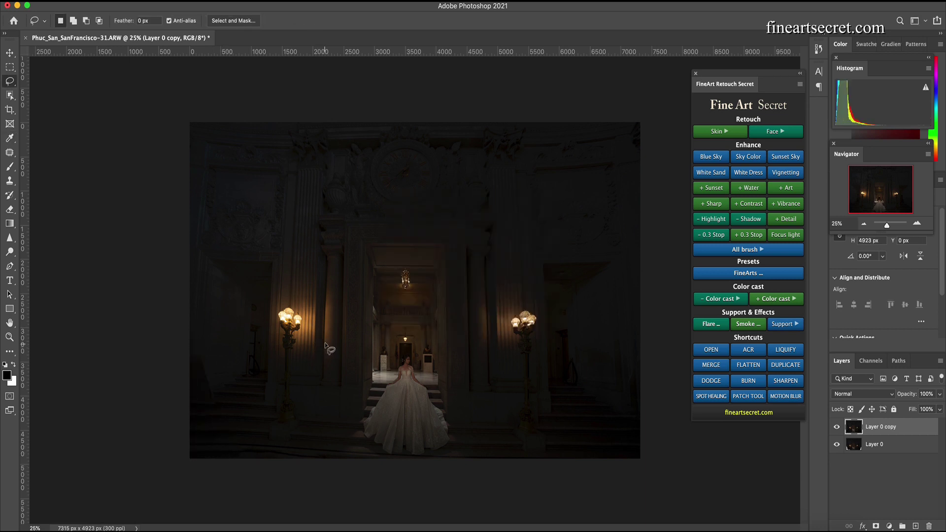
pyautogui.moveTo(192, 335)
pyautogui.mouseDown()
pyautogui.moveTo(204, 398)
pyautogui.moveTo(213, 327)
pyautogui.mouseUp()
pyautogui.hotkey('shift', 'Delete')
pyautogui.press('Return')
pyautogui.hotkey('ctrl', 'd')
# Try stretching the left part of the picture wider, then cancel that transform
pyautogui.press('m')
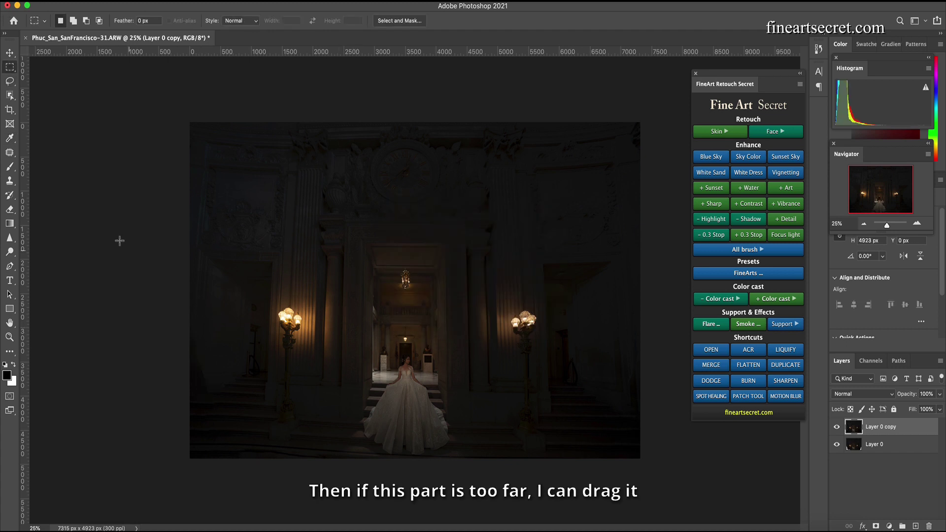
pyautogui.moveTo(133, 101); pyautogui.dragTo(384, 512)
pyautogui.hotkey('ctrl', 't')
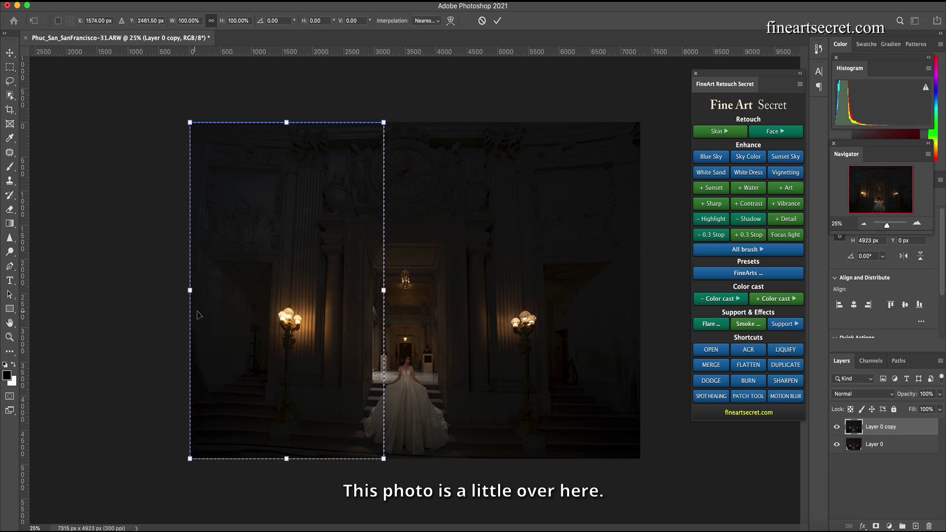
pyautogui.moveTo(190, 291); pyautogui.dragTo(168, 291)
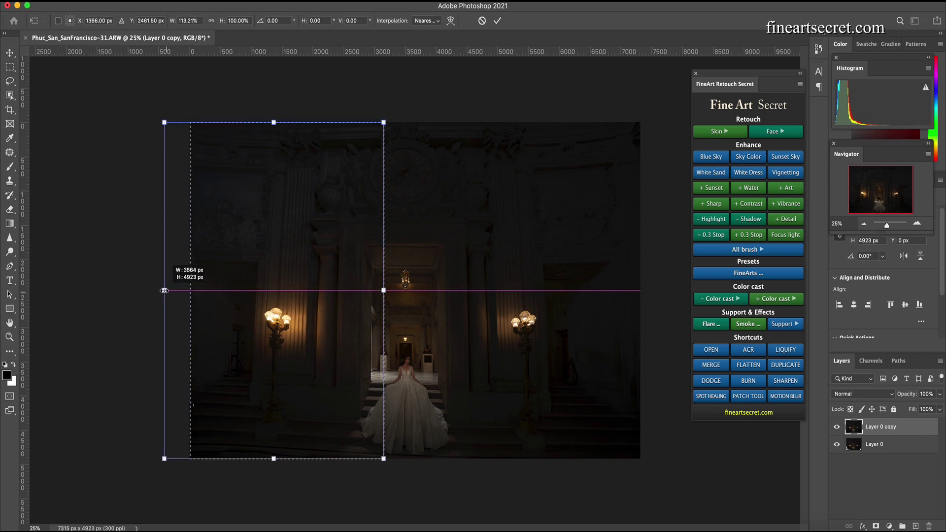
pyautogui.moveTo(164, 291); pyautogui.dragTo(164, 290)
pyautogui.press('Escape')
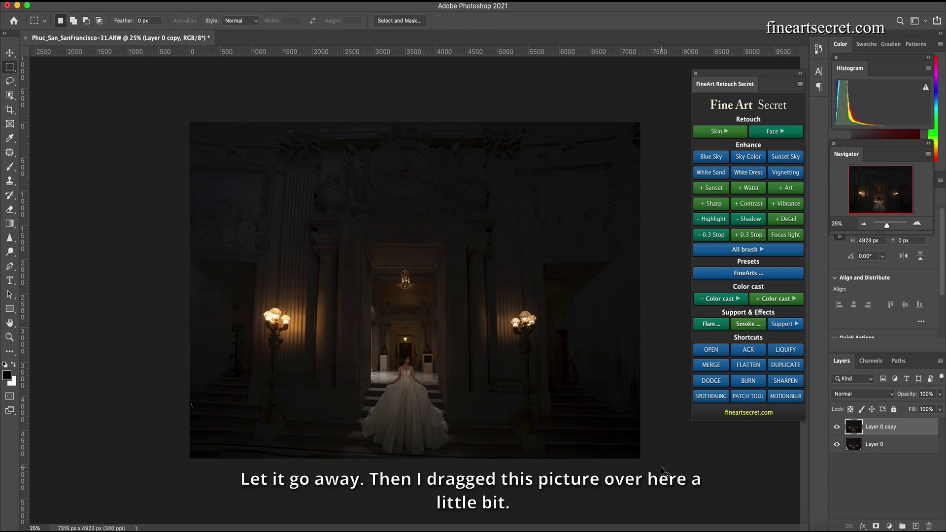
# Stretch the right half of the hall horizontally to 108.53% width
pyautogui.moveTo(639, 458); pyautogui.dragTo(429, 118)
pyautogui.hotkey('ctrl', 't')
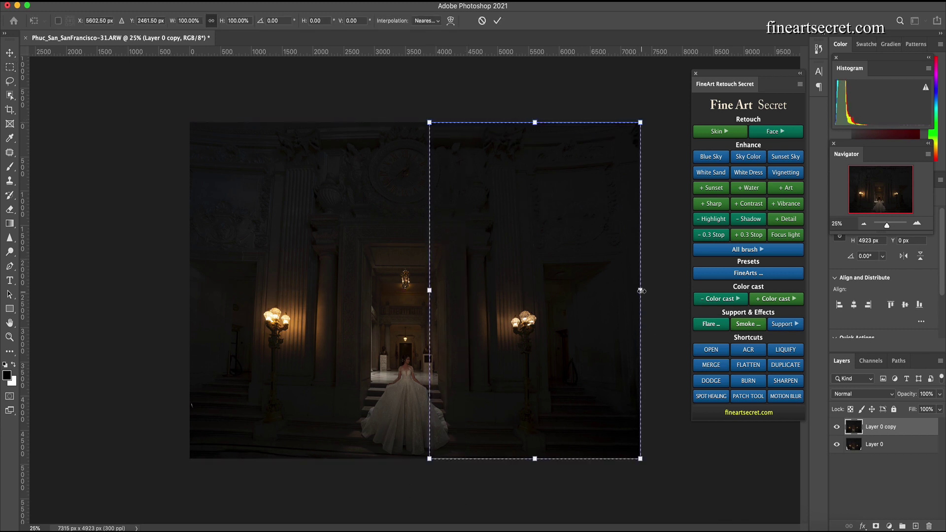
pyautogui.moveTo(640, 290); pyautogui.dragTo(658, 296)
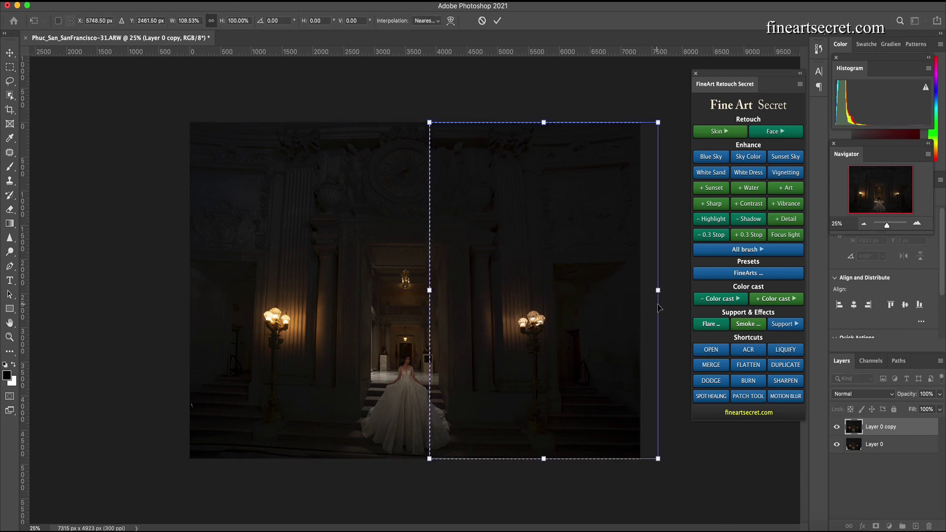
pyautogui.press('Return')
pyautogui.hotkey('ctrl', 'd')
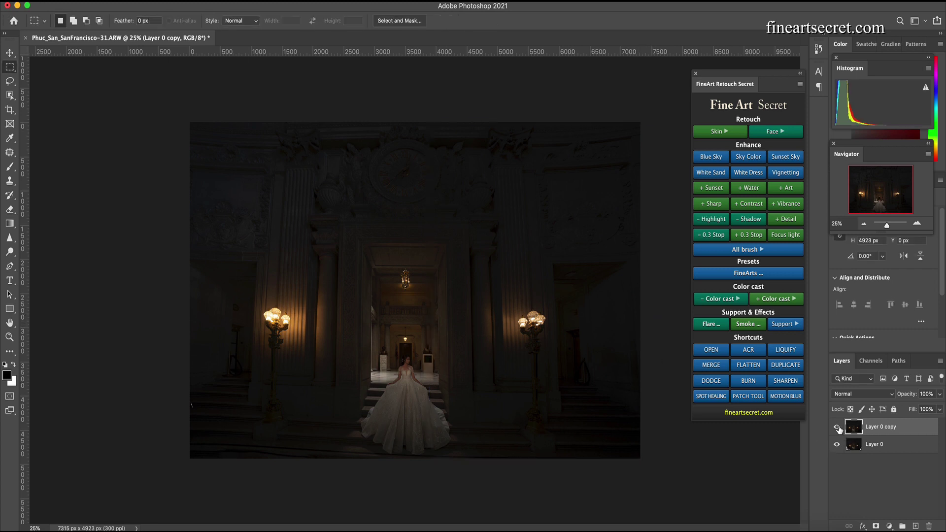
# Toggle Layer 0 copy to compare before and after, then try content-aware filling a gap
pyautogui.click(837, 428)
pyautogui.click(836, 427)
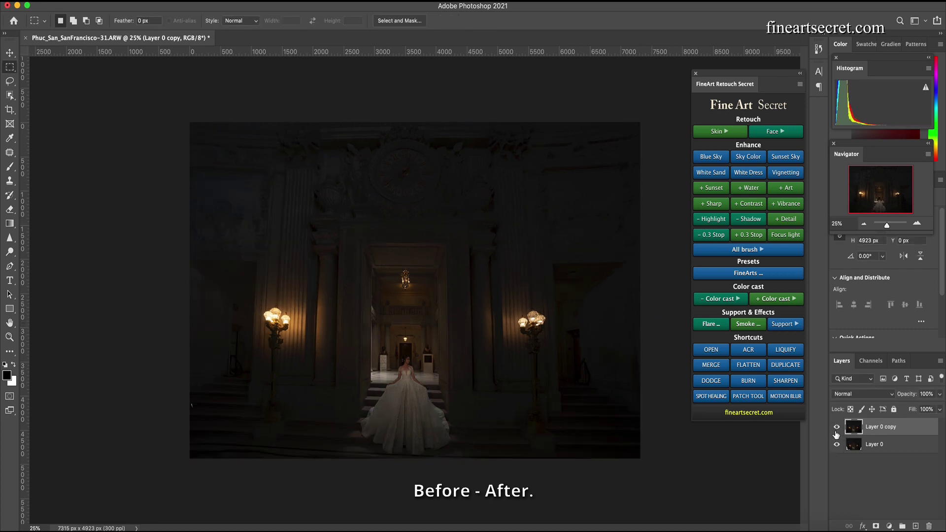
pyautogui.press('l')
pyautogui.hotkey('shift', 'BackSpace')
pyautogui.press('Escape')
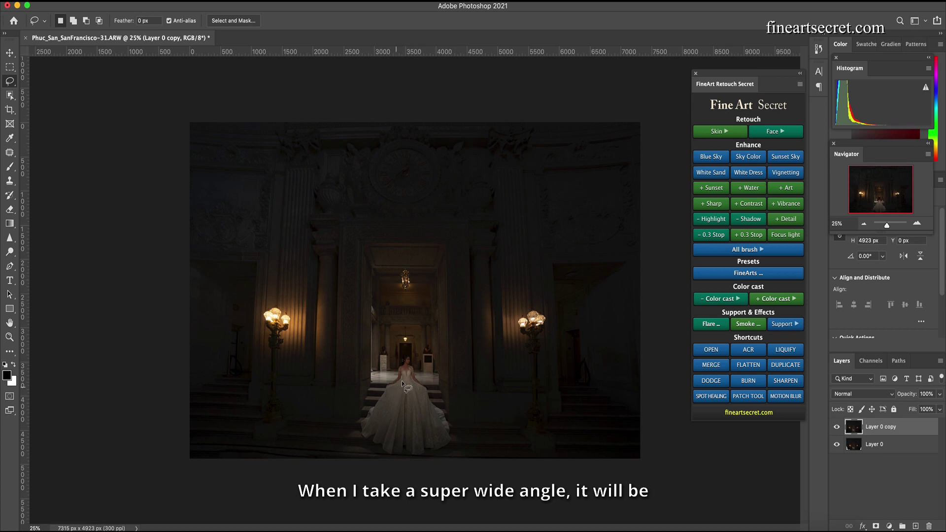
pyautogui.click(819, 49)
pyautogui.click(761, 64)
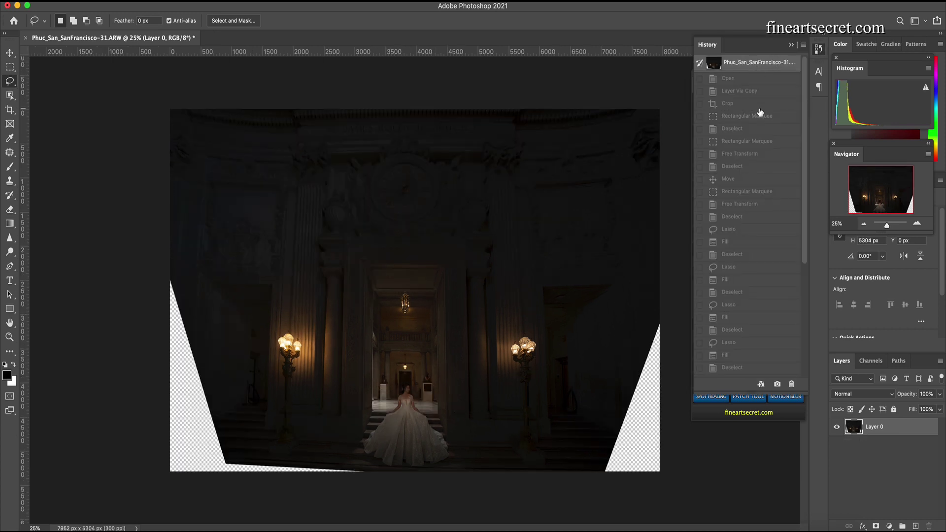
pyautogui.scroll(-10, 806, 242)
pyautogui.click(755, 371)
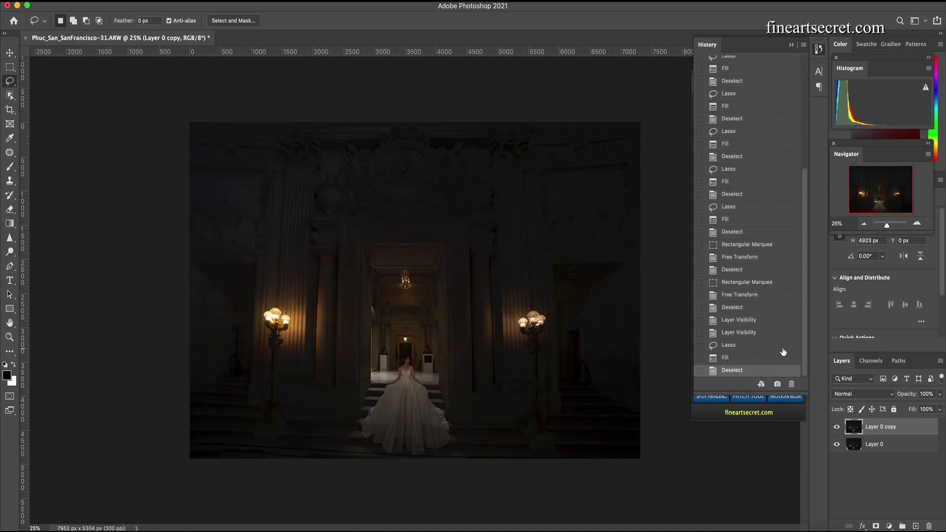
pyautogui.click(791, 45)
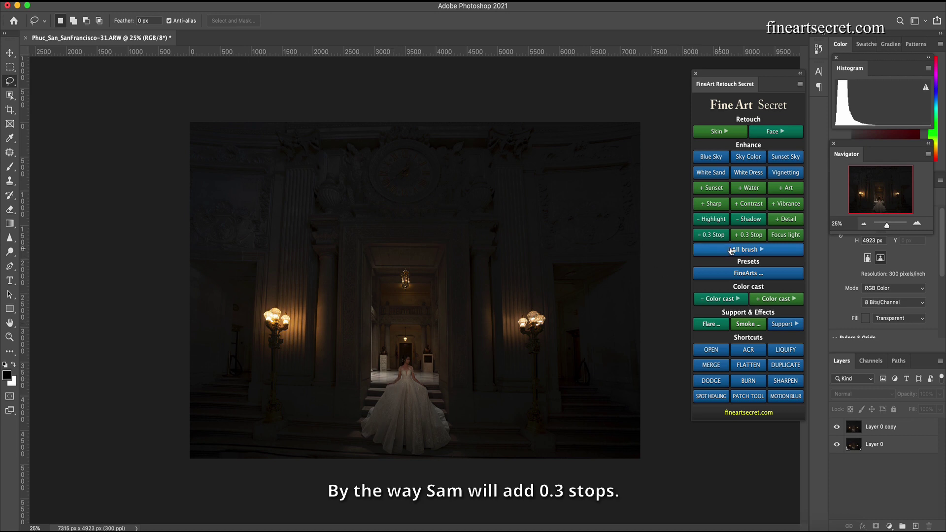
# With Layer 0 copy selected, stack six FineArt +0.3-stop exposure layers
pyautogui.click(881, 429)
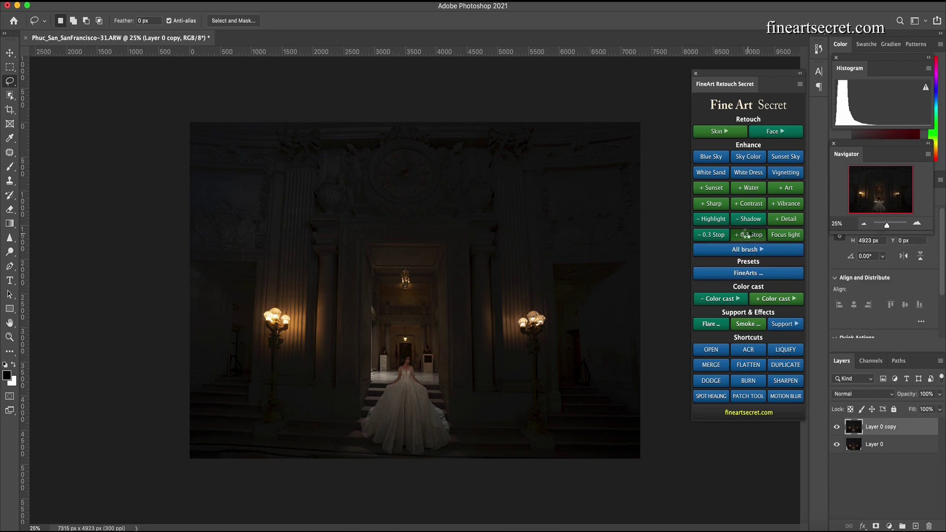
pyautogui.click(746, 233)
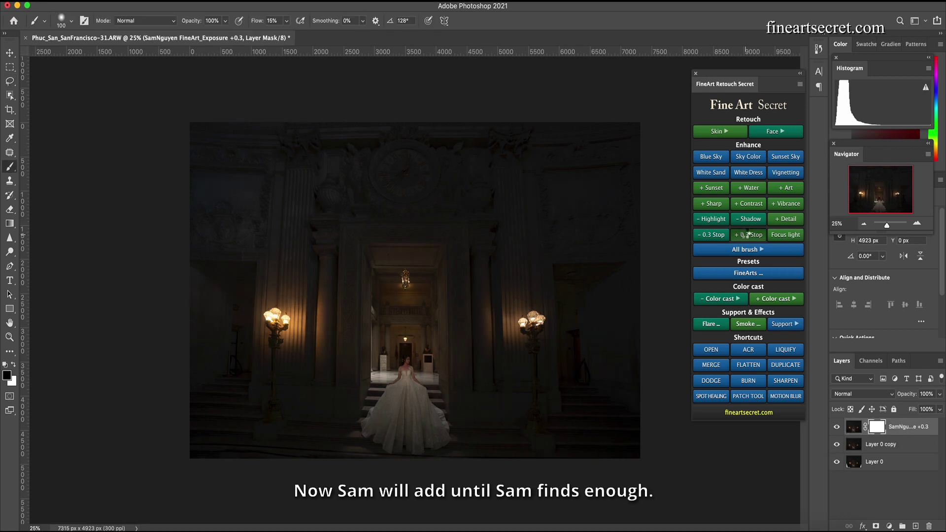
pyautogui.click(748, 234)
pyautogui.click(747, 235)
pyautogui.click(745, 235)
pyautogui.click(748, 234)
pyautogui.click(750, 235)
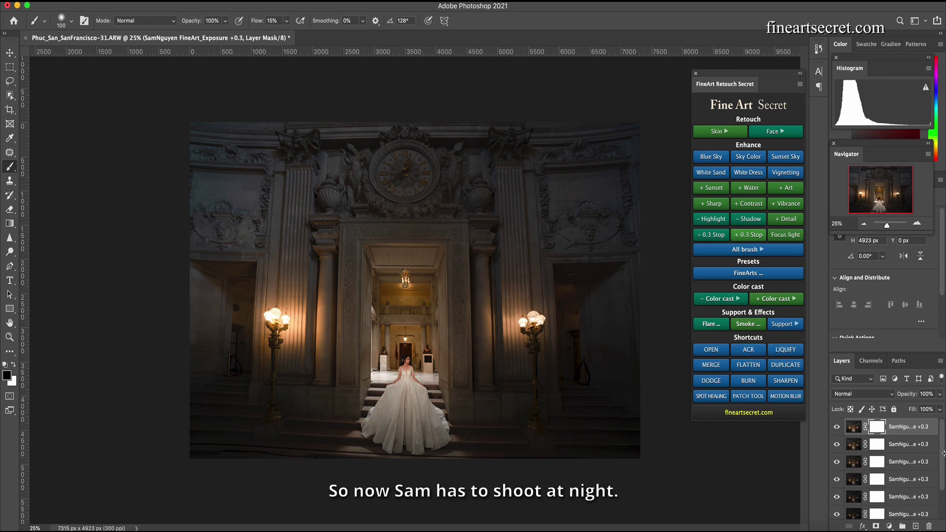
pyautogui.scroll(-3, 929, 495)
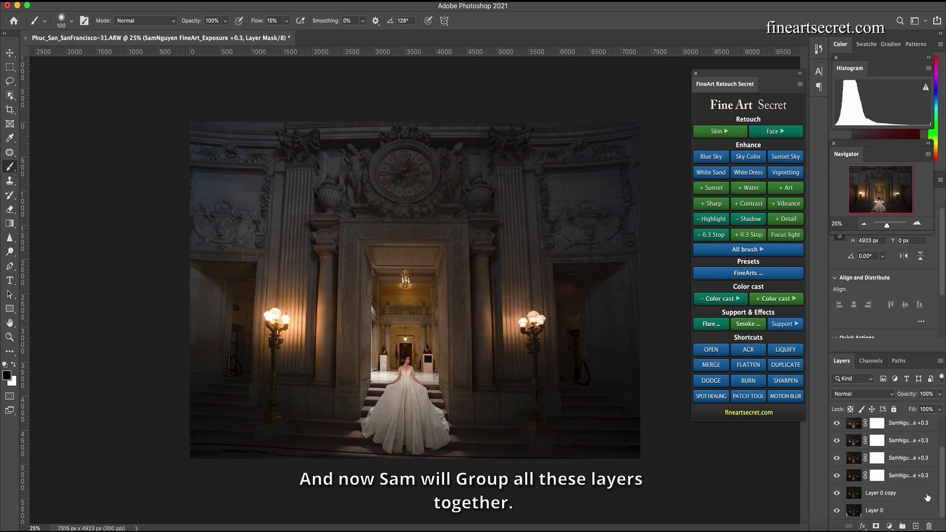
# Group the exposure layers into Group 1 and add a layer mask
pyautogui.keyDown('shift'); pyautogui.click(920, 481); pyautogui.keyUp('shift')
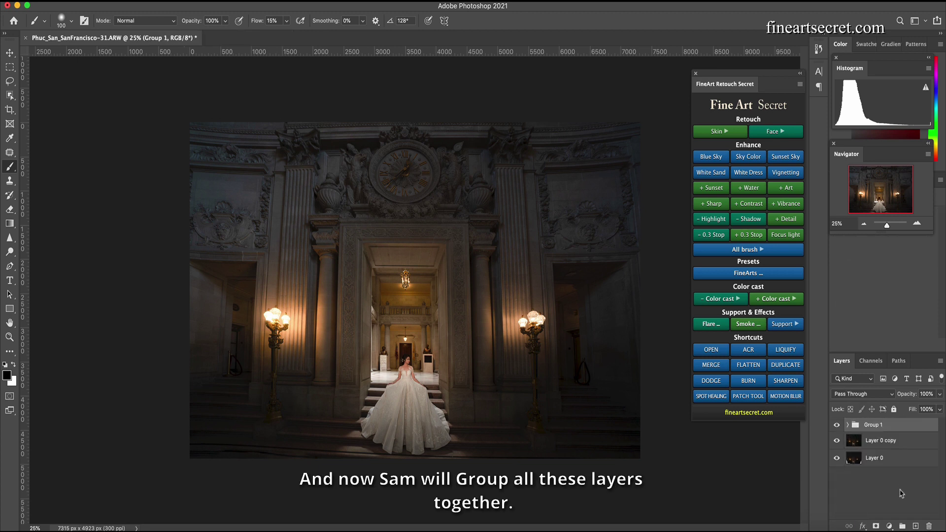
pyautogui.press('super+g')
pyautogui.click(875, 525)
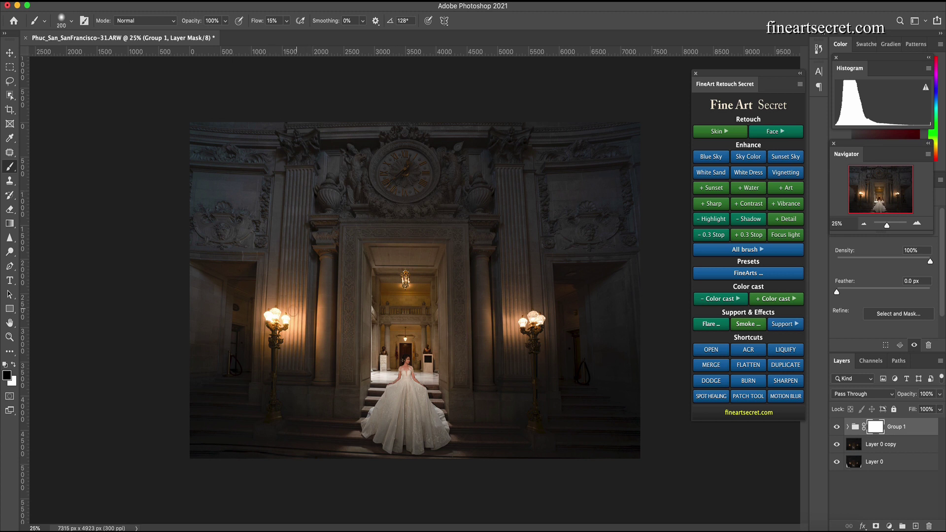
# Paint black on the mask with a 1000–1200 px brush over the left lamp and both pillars
pyautogui.press(']')
pyautogui.press(']')
pyautogui.press(']')
pyautogui.press(']')
pyautogui.press(']')
pyautogui.press(']')
pyautogui.press(']')
pyautogui.press(']')
pyautogui.press(']')
pyautogui.press(']')
pyautogui.press(']')
pyautogui.press(']')
pyautogui.click(290, 315)
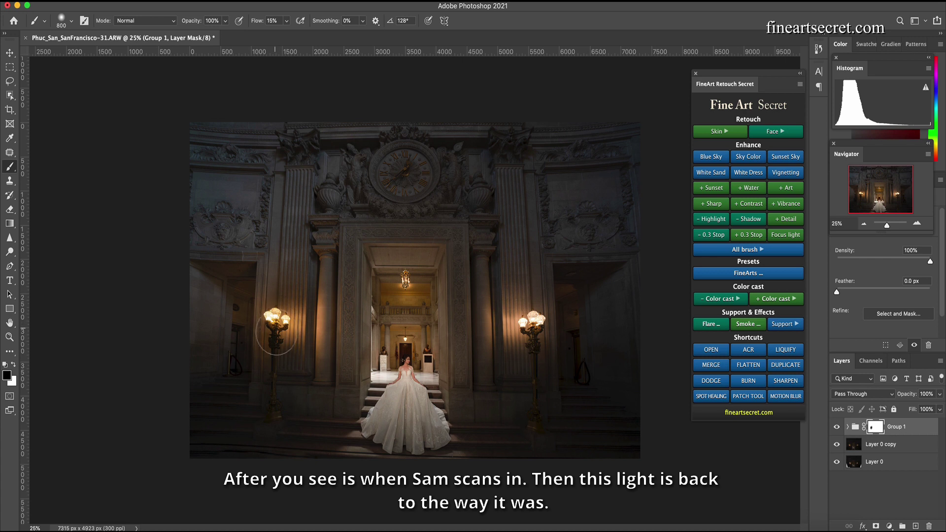
pyautogui.moveTo(280, 339)
pyautogui.mouseDown()
pyautogui.moveTo(296, 364)
pyautogui.moveTo(330, 339)
pyautogui.mouseUp()
pyautogui.press('[')
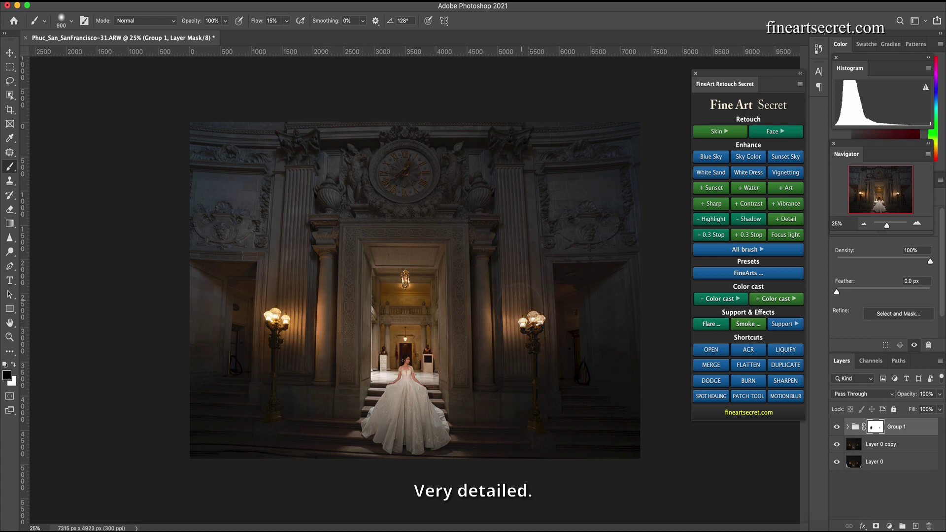
pyautogui.press(']')
pyautogui.press(']')
pyautogui.press(']')
pyautogui.press(']')
pyautogui.press(']')
pyautogui.moveTo(486, 301)
pyautogui.mouseDown()
pyautogui.moveTo(481, 351)
pyautogui.moveTo(512, 168)
pyautogui.moveTo(485, 231)
pyautogui.moveTo(546, 203)
pyautogui.moveTo(563, 169)
pyautogui.moveTo(568, 206)
pyautogui.moveTo(633, 199)
pyautogui.moveTo(622, 150)
pyautogui.moveTo(615, 189)
pyautogui.moveTo(642, 203)
pyautogui.mouseUp()
pyautogui.press(']')
pyautogui.press(']')
pyautogui.press(']')
pyautogui.press(']')
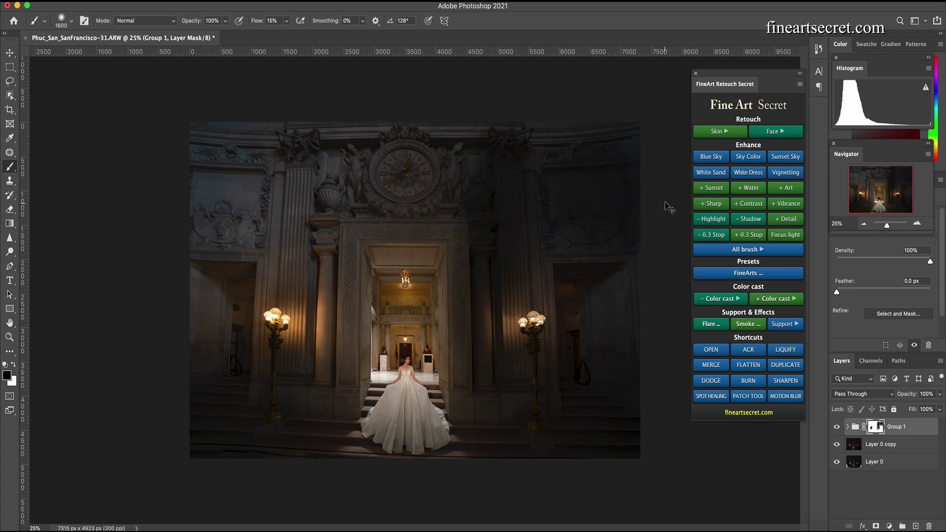
pyautogui.press('super+z')
pyautogui.press('super+z')
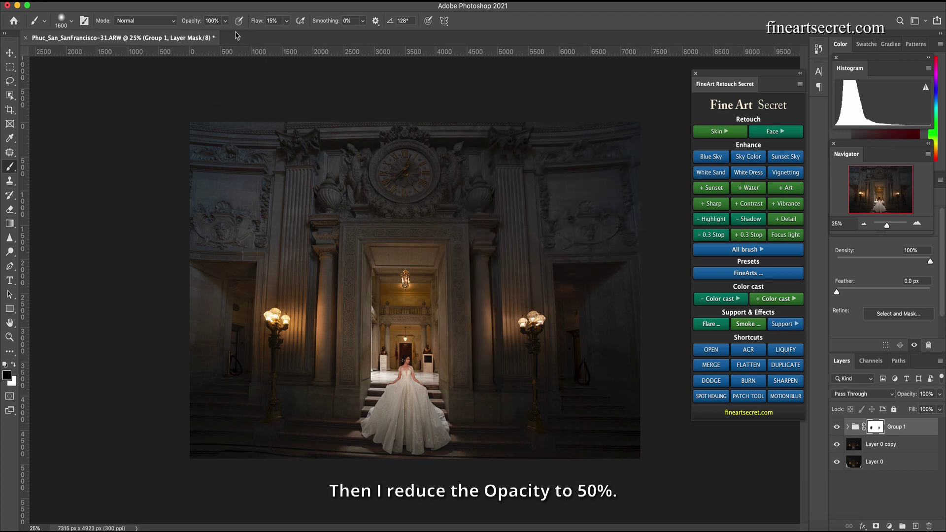
# At 50% opacity, paint Group 1's mask near the dress and edges, then toggle Group 1 to compare
pyautogui.press('5')
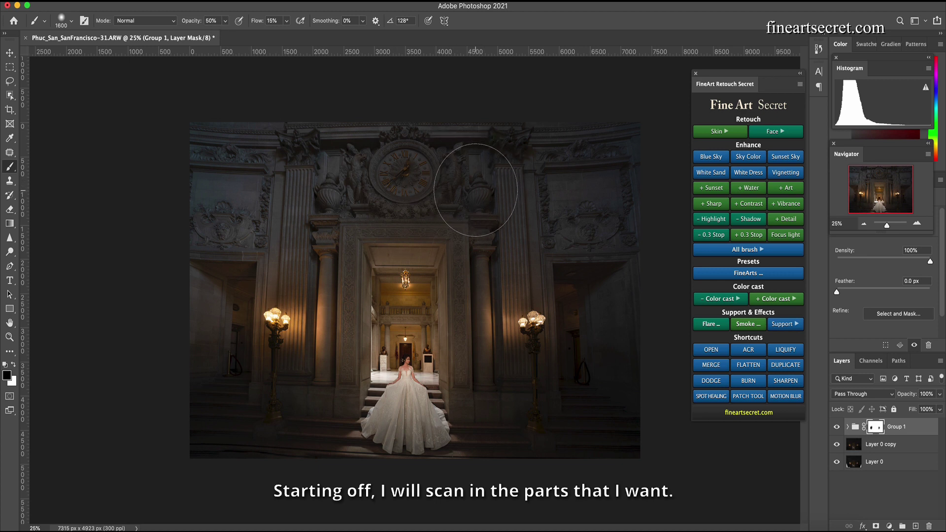
pyautogui.press('[')
pyautogui.press('[')
pyautogui.press('[')
pyautogui.press('[')
pyautogui.press('[')
pyautogui.press('[')
pyautogui.press('[')
pyautogui.press('[')
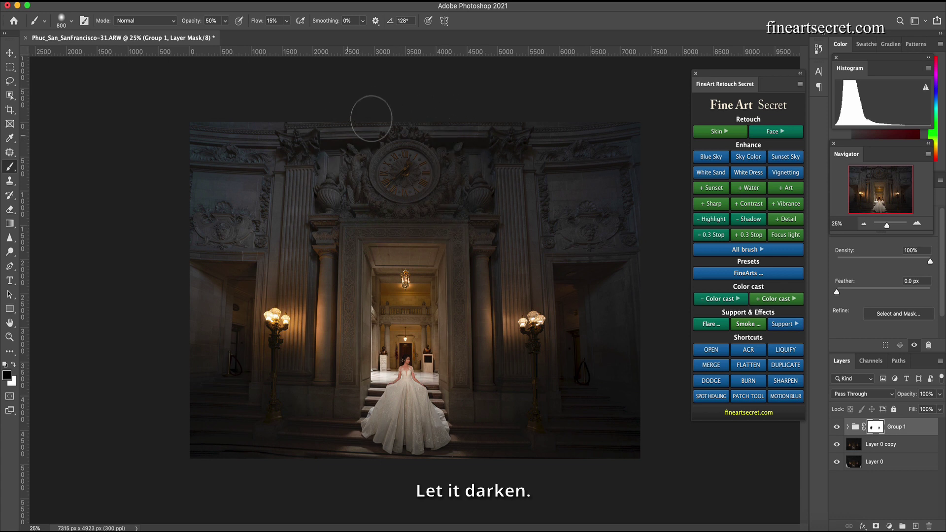
pyautogui.press(']')
pyautogui.press(']')
pyautogui.press(']')
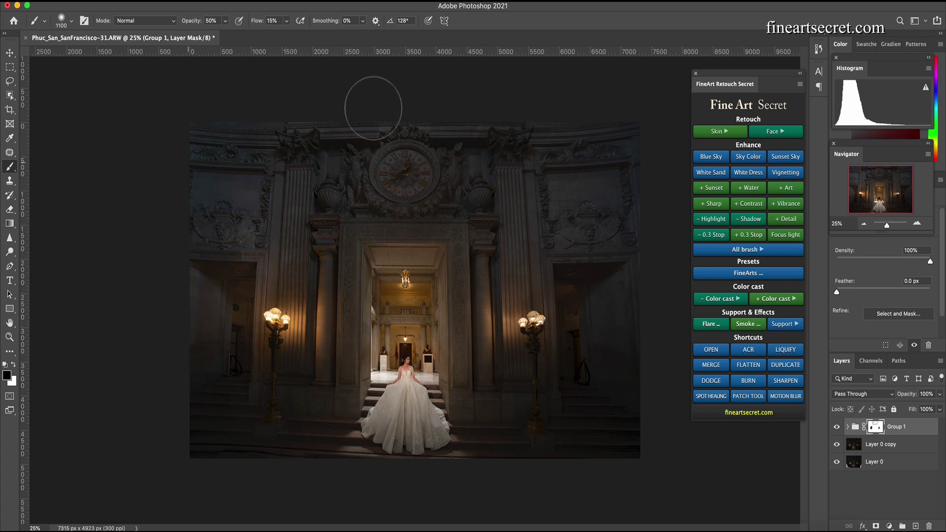
pyautogui.moveTo(484, 422); pyautogui.dragTo(486, 431)
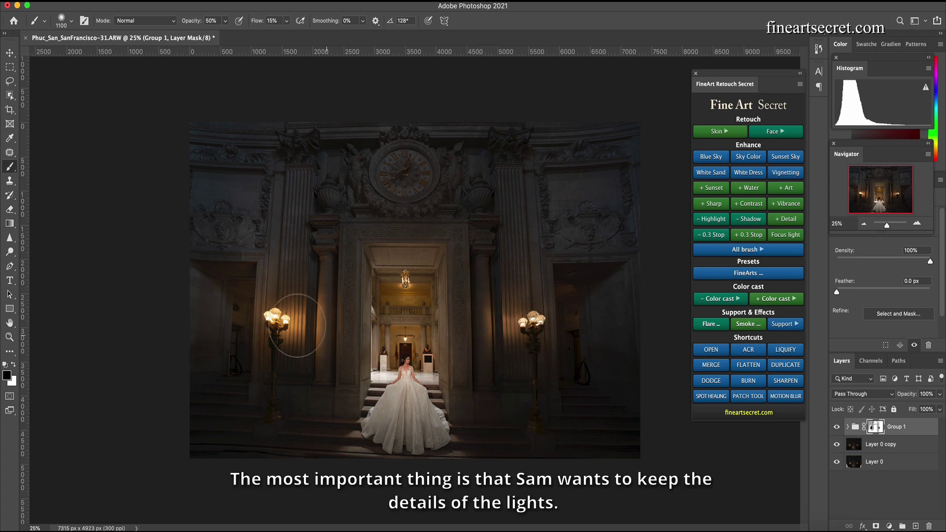
pyautogui.press('[')
pyautogui.press('[')
pyautogui.press('[')
pyautogui.press('[')
pyautogui.press('[')
pyautogui.press(']')
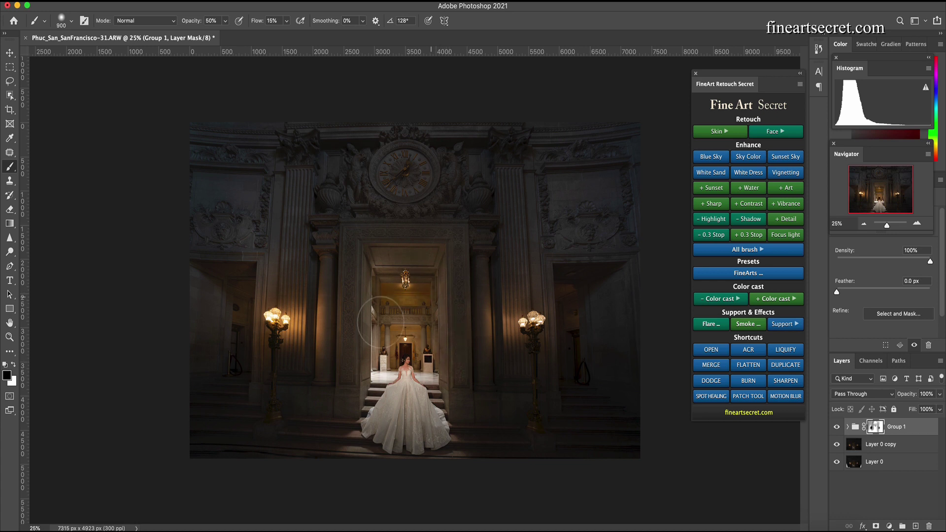
pyautogui.press(']')
pyautogui.press(']')
pyautogui.press(']')
pyautogui.press(']')
pyautogui.press(']')
pyautogui.press(']')
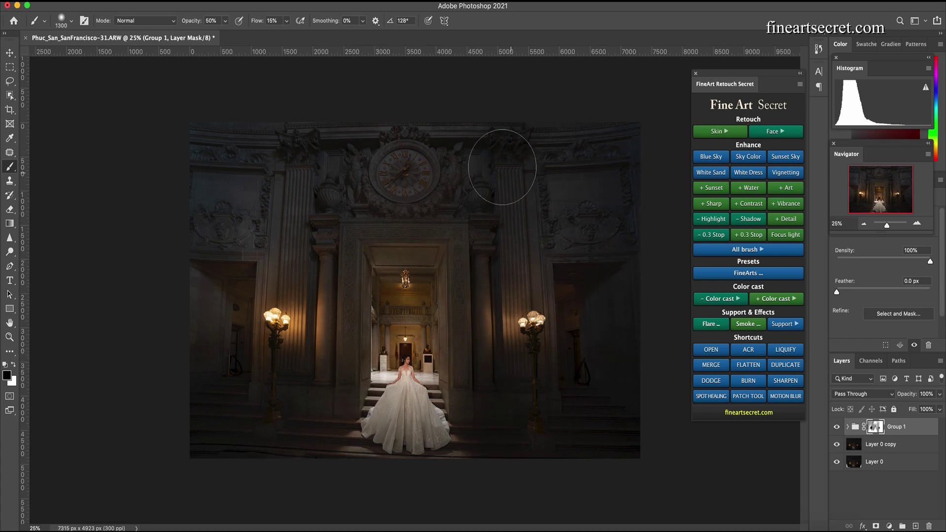
pyautogui.press('[')
pyautogui.press('[')
pyautogui.press('[')
pyautogui.press('[')
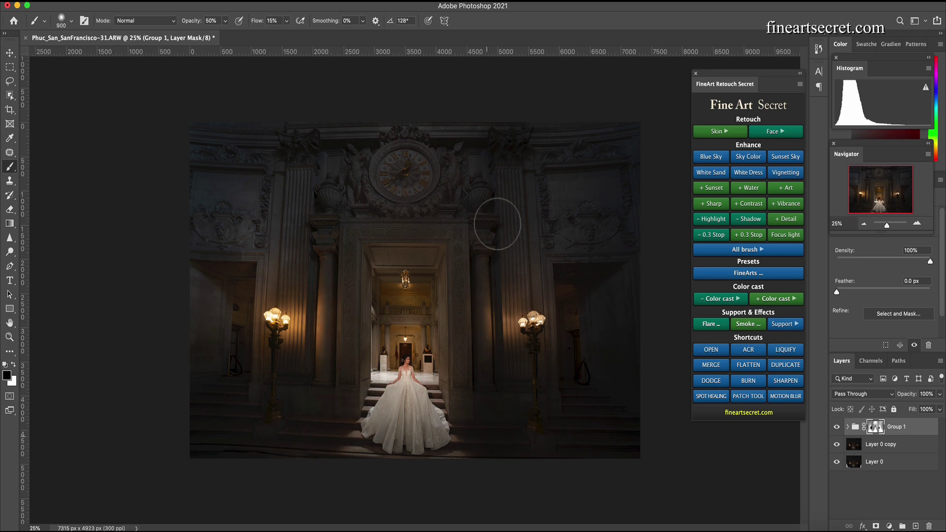
pyautogui.press(']')
pyautogui.press(']')
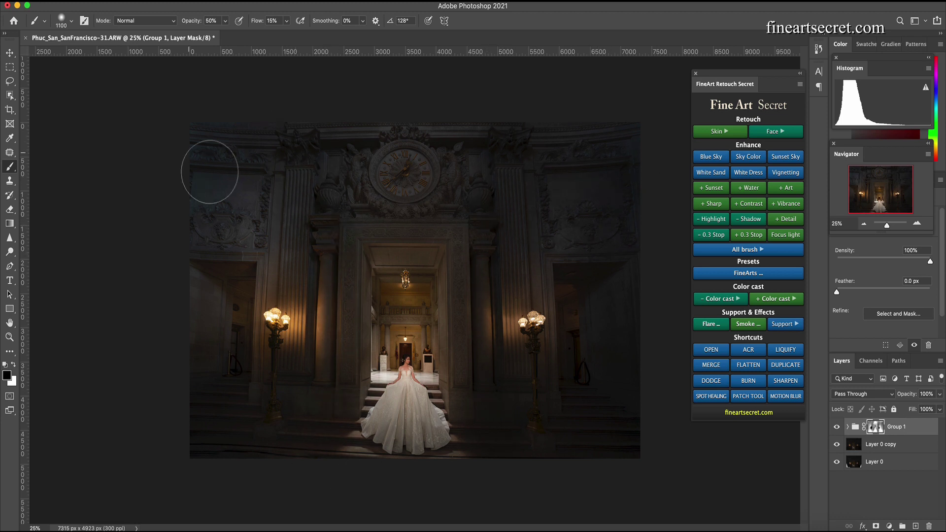
pyautogui.click(836, 427)
pyautogui.click(835, 427)
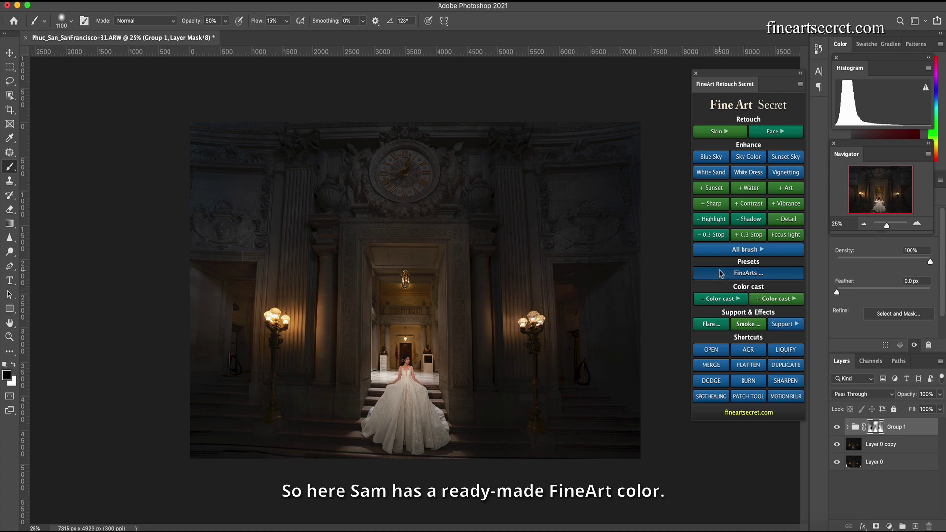
# Apply the Indoor Arts colour preset and toggle its layer to compare
pyautogui.click(759, 274)
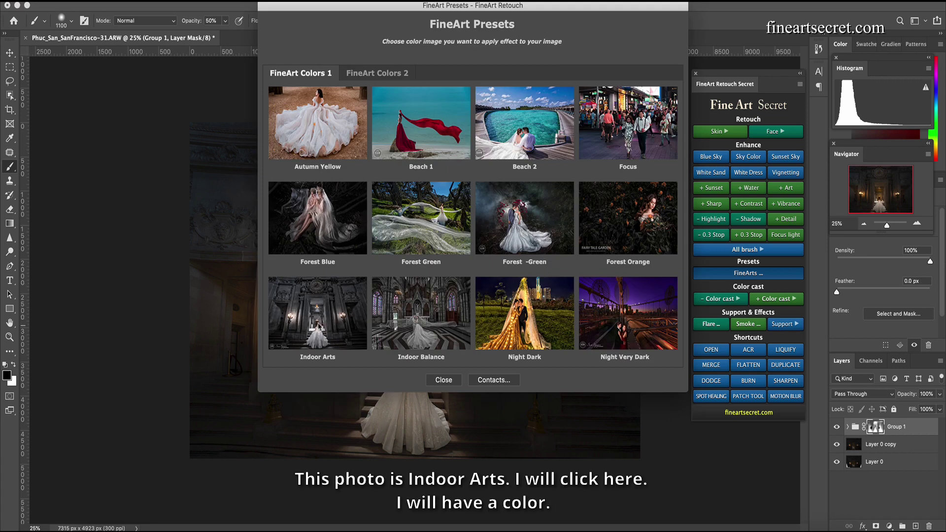
pyautogui.click(320, 323)
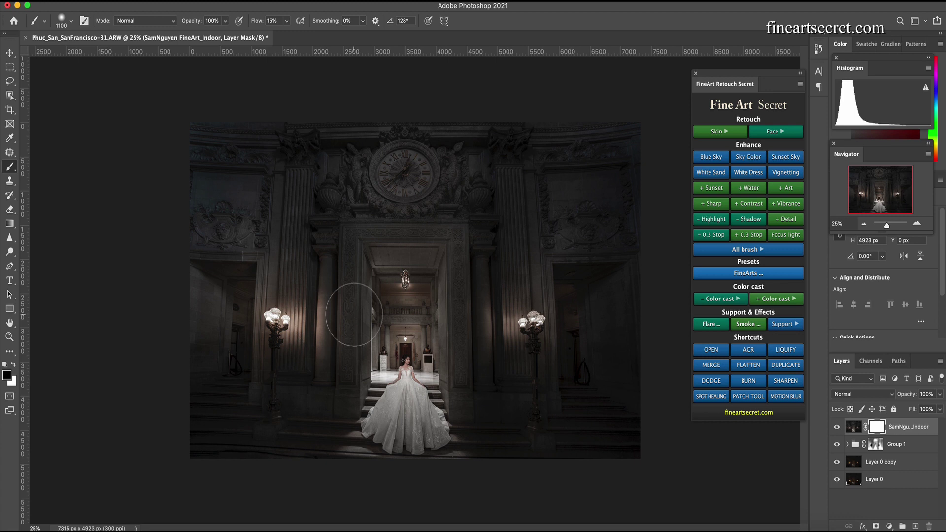
pyautogui.click(837, 427)
pyautogui.click(836, 426)
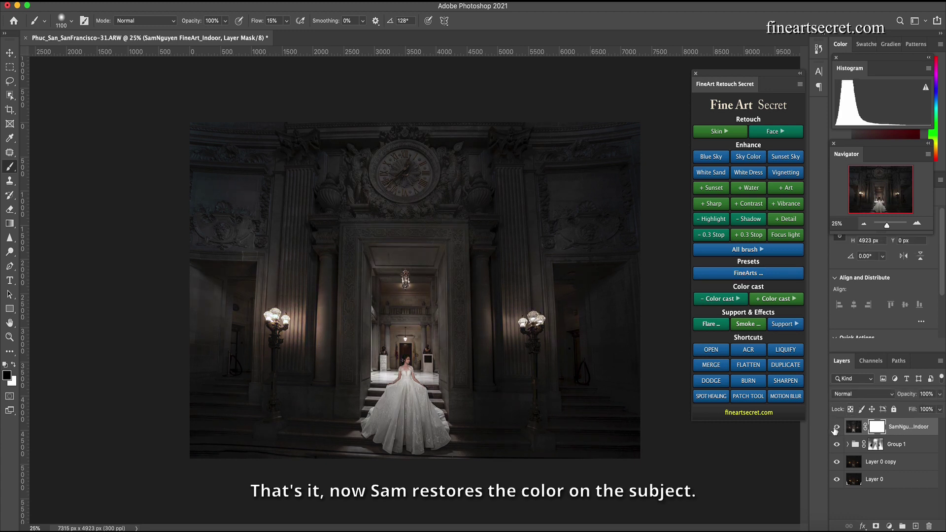
pyautogui.click(836, 427)
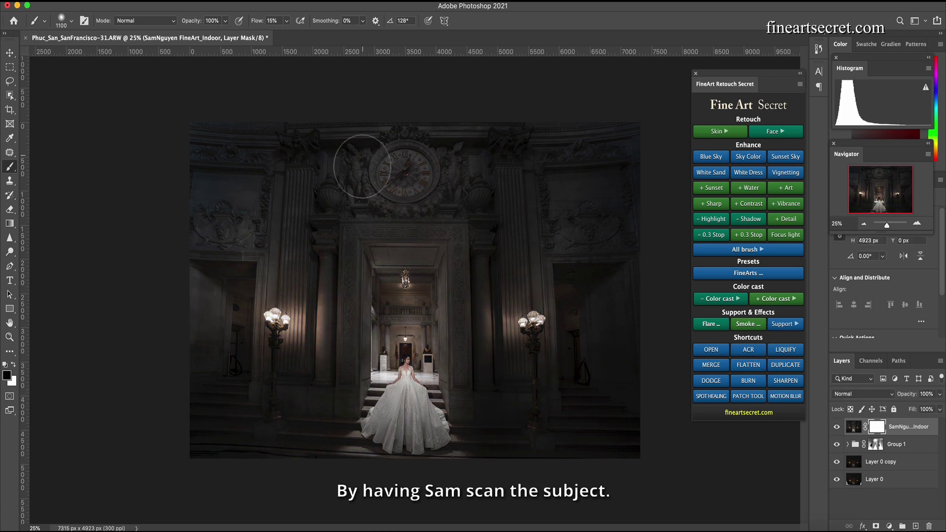
# Zoom in and paint the Indoor layer's mask over the bride's bodice and dress
pyautogui.press('super+equal')
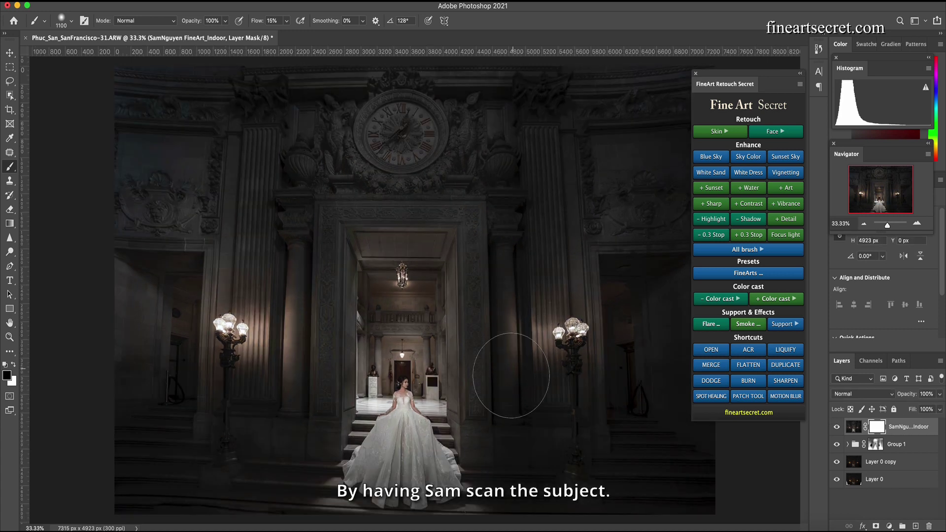
pyautogui.press('[')
pyautogui.press('[')
pyautogui.press('[')
pyautogui.press('[')
pyautogui.press('[')
pyautogui.press('[')
pyautogui.press('[')
pyautogui.press('[')
pyautogui.press('[')
pyautogui.press('[')
pyautogui.press('[')
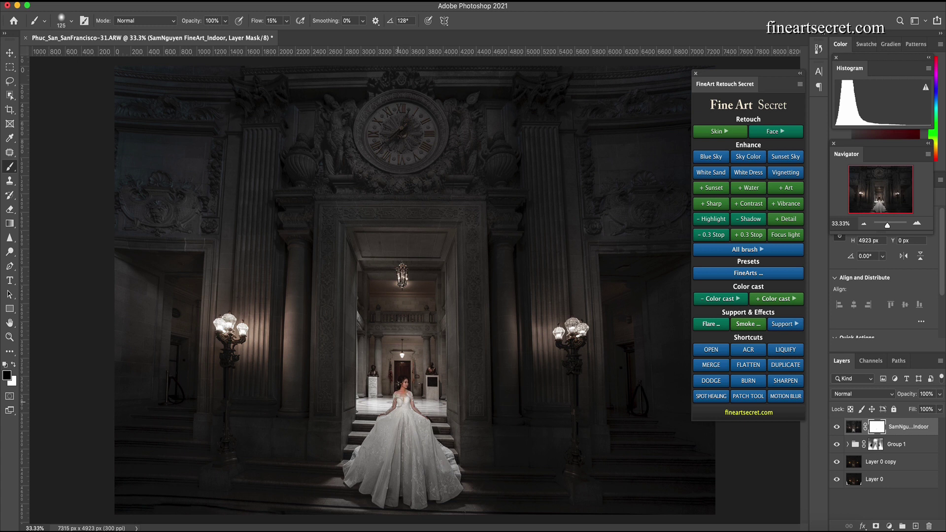
pyautogui.press(']')
pyautogui.press(']')
pyautogui.press(']')
pyautogui.press(']')
pyautogui.press(']')
pyautogui.moveTo(404, 409); pyautogui.dragTo(410, 424)
pyautogui.moveTo(413, 431)
pyautogui.mouseDown()
pyautogui.moveTo(408, 423)
pyautogui.moveTo(427, 433)
pyautogui.mouseUp()
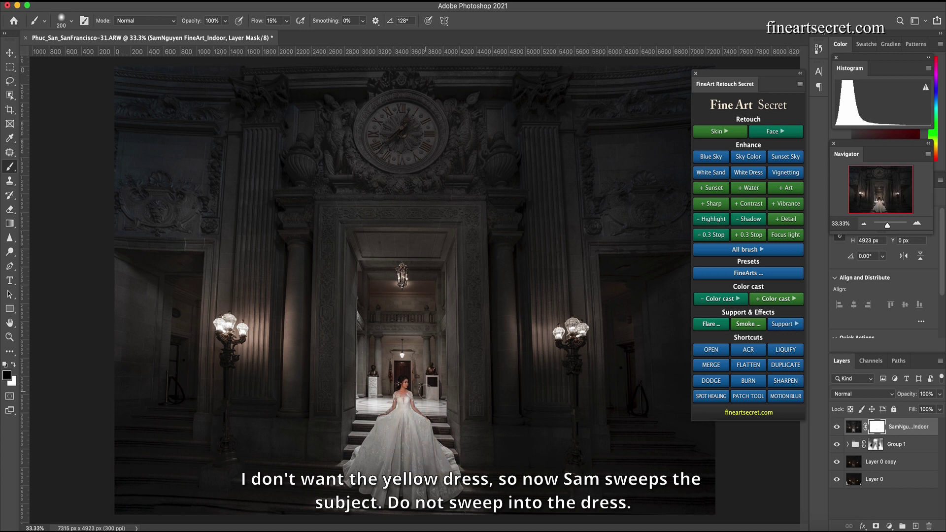
pyautogui.press('super+plus')
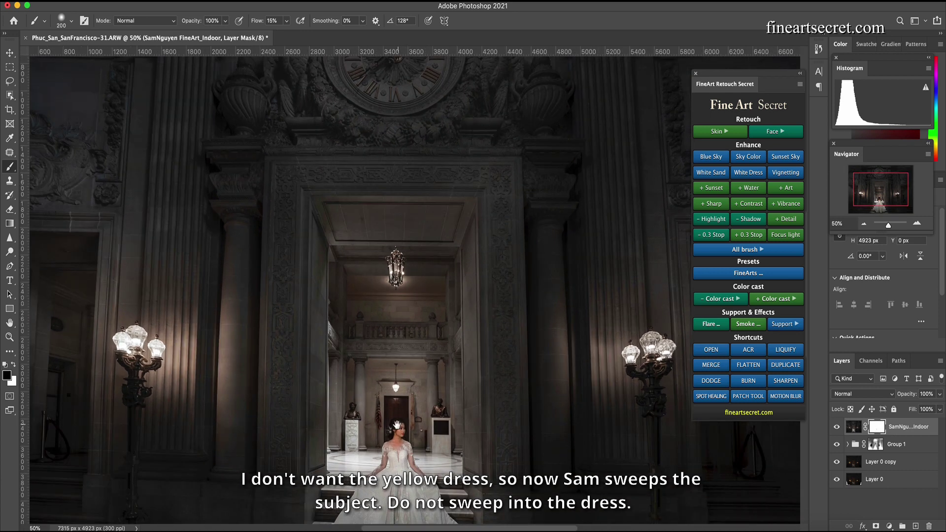
pyautogui.moveTo(397, 423); pyautogui.dragTo(400, 305)
pyautogui.press('[')
pyautogui.press('[')
pyautogui.press('[')
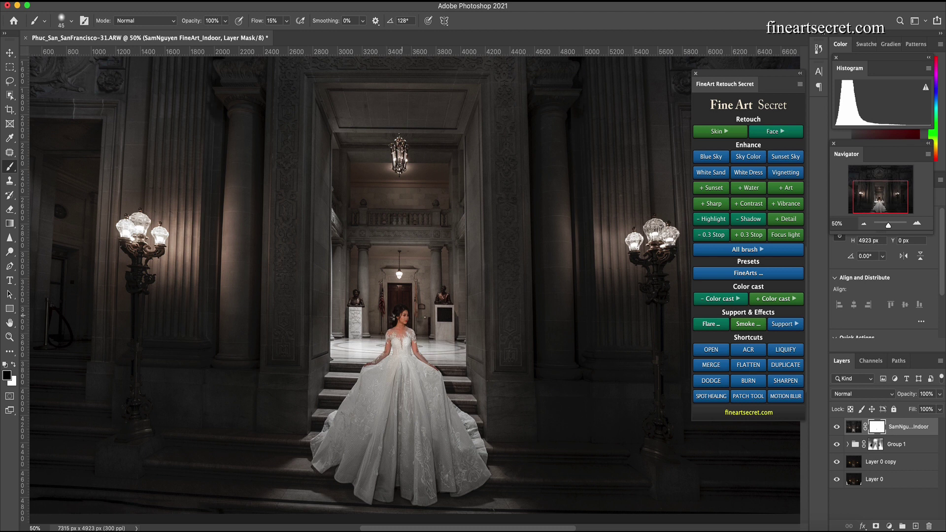
pyautogui.scroll(-1, 414, 330)
pyautogui.scroll(-1, 413, 330)
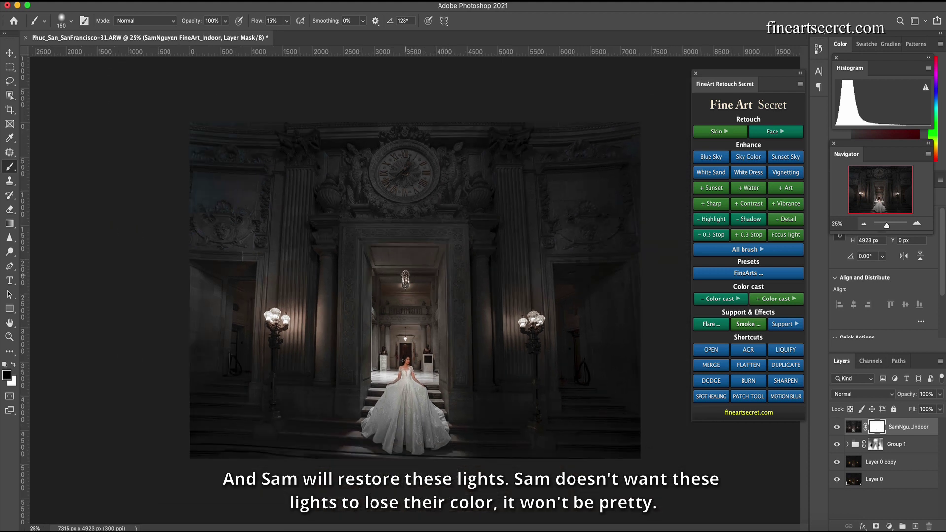
pyautogui.press(']')
pyautogui.press(']')
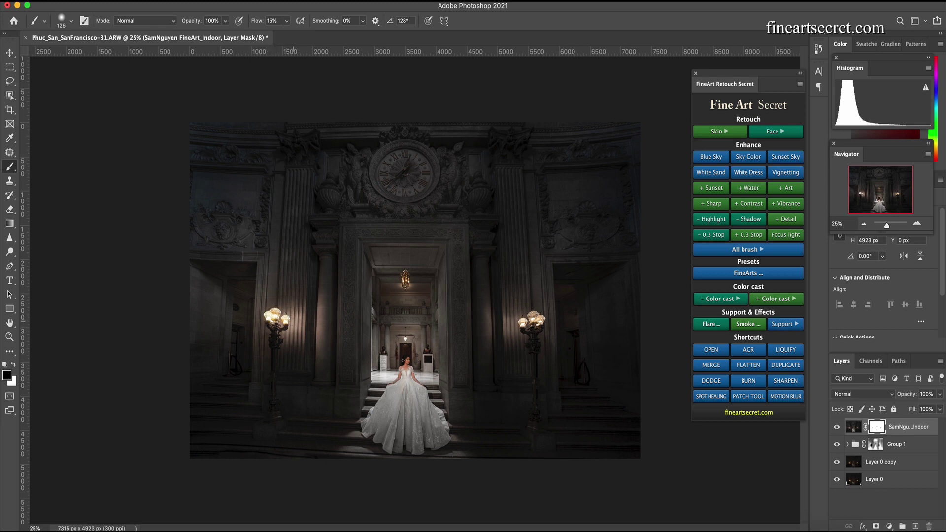
# Compare the top layer on and off, then merge all visible layers into a new layer
pyautogui.click(836, 426)
pyautogui.click(835, 428)
pyautogui.click(719, 131)
pyautogui.click(778, 164)
# Add two White Skin 3 layers and paint each mask over the bride's skin
pyautogui.click(710, 365)
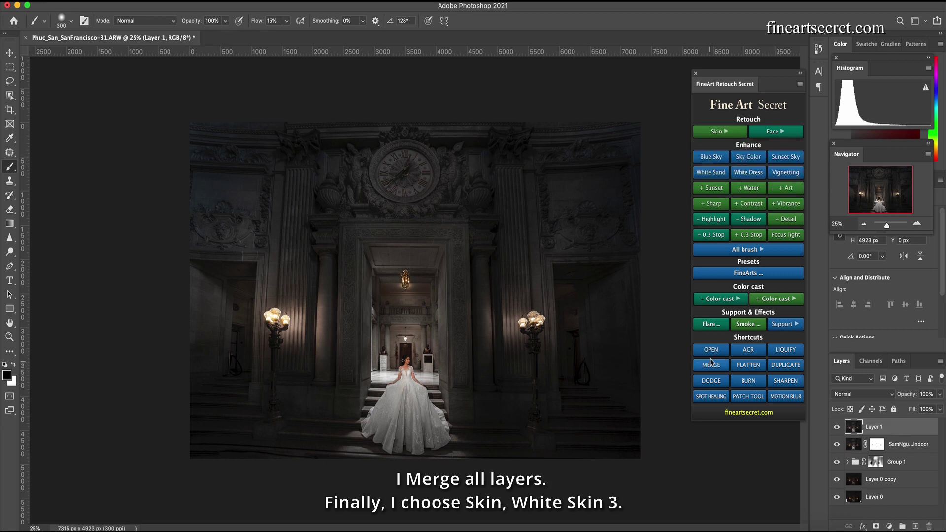
pyautogui.click(719, 131)
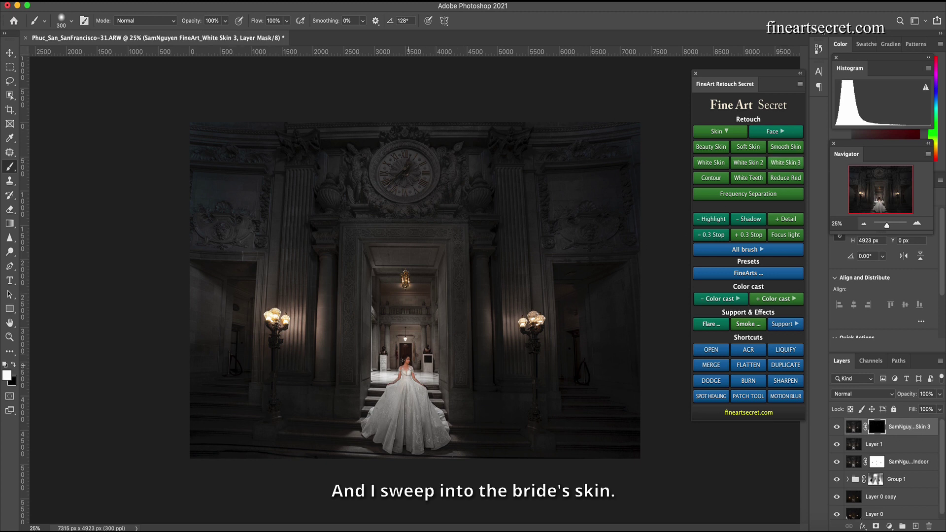
pyautogui.press(']')
pyautogui.moveTo(410, 360)
pyautogui.mouseDown()
pyautogui.moveTo(411, 344)
pyautogui.moveTo(408, 358)
pyautogui.mouseUp()
pyautogui.press('[')
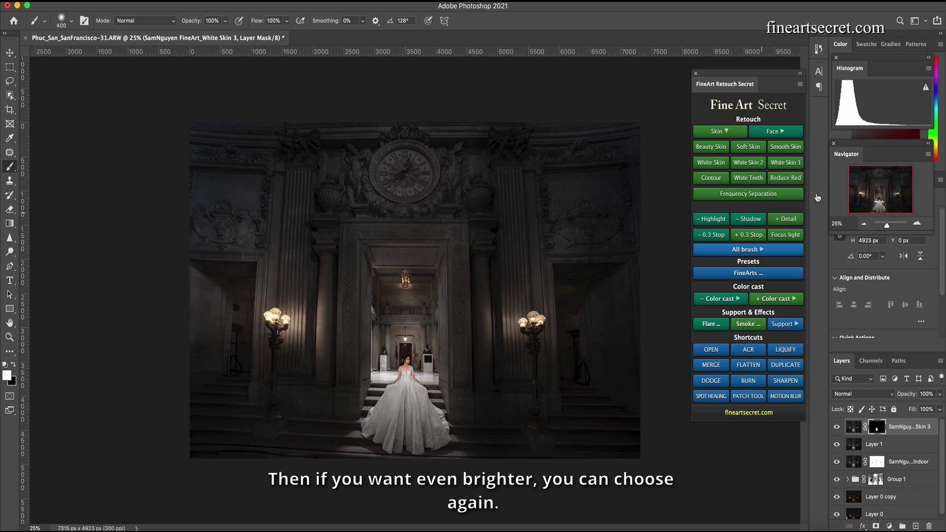
pyautogui.click(776, 164)
pyautogui.moveTo(409, 354); pyautogui.dragTo(416, 389)
pyautogui.press('[')
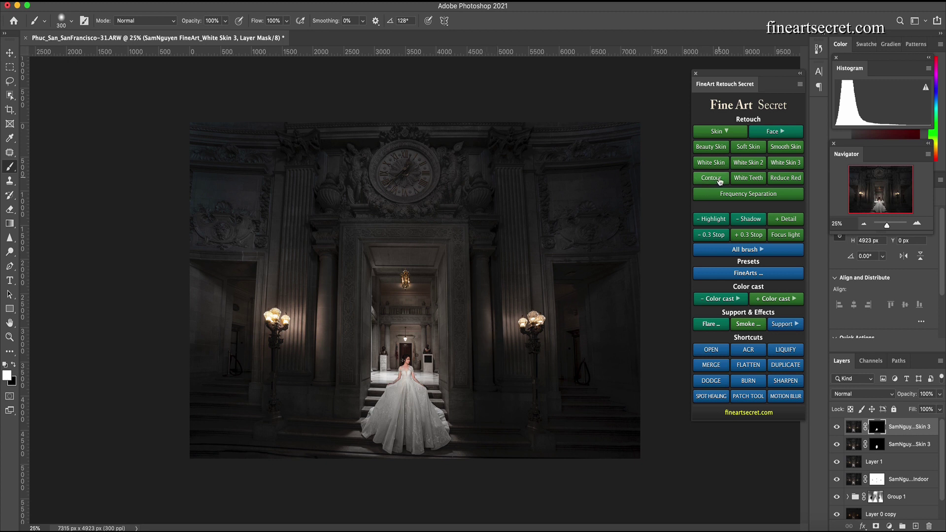
# Combine the retouching layers into Group 2, compare it on and off, and duplicate it
pyautogui.click(711, 365)
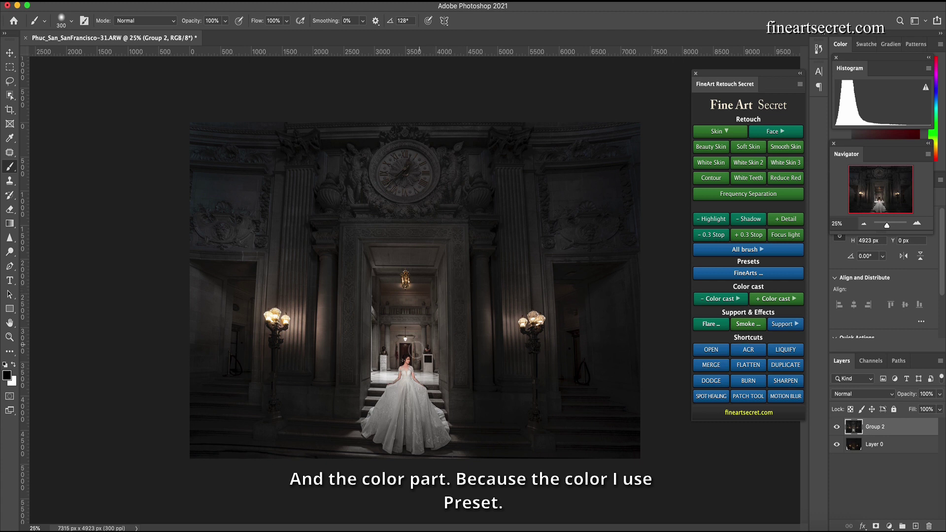
pyautogui.click(837, 427)
pyautogui.click(837, 427)
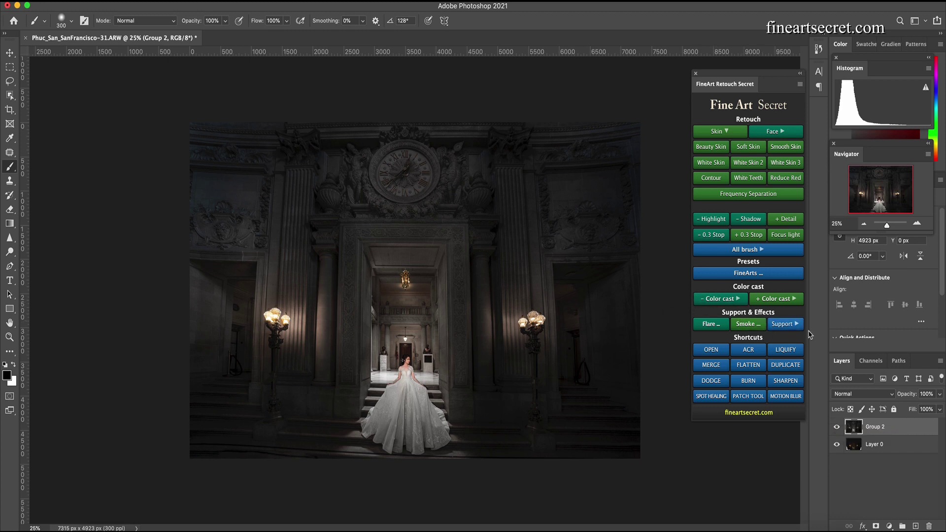
pyautogui.click(778, 365)
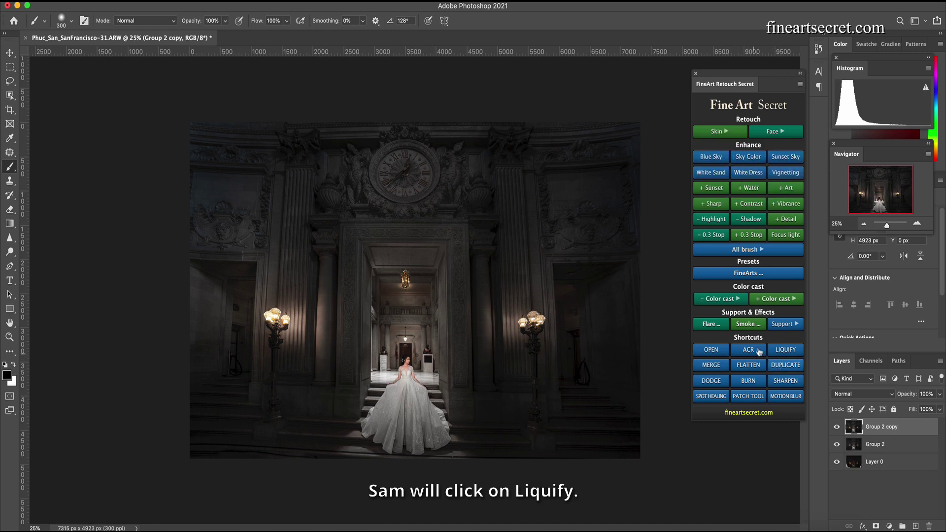
# Push the skirt edges in Liquify with a size-1000 Forward Warp brush and apply the change
pyautogui.click(784, 350)
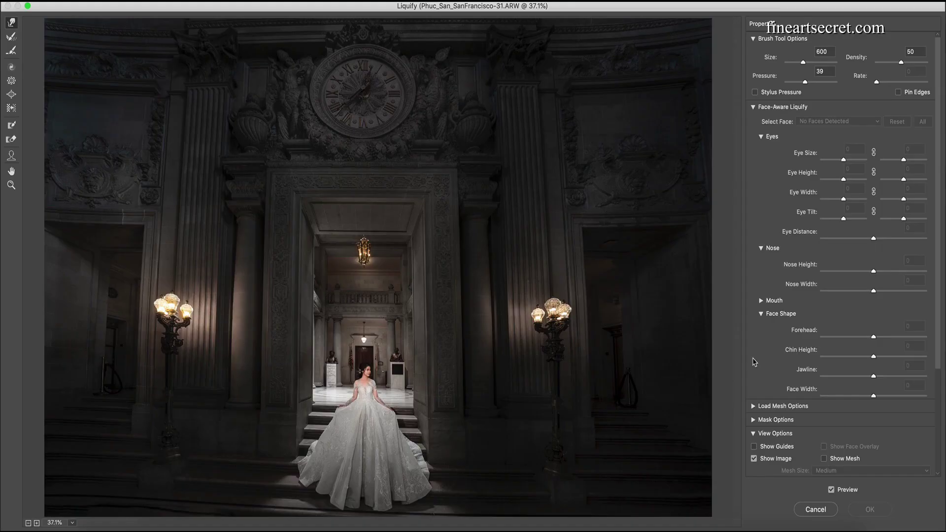
pyautogui.press(']')
pyautogui.press(']')
pyautogui.press(']')
pyautogui.press(']')
pyautogui.press('[')
pyautogui.press('[')
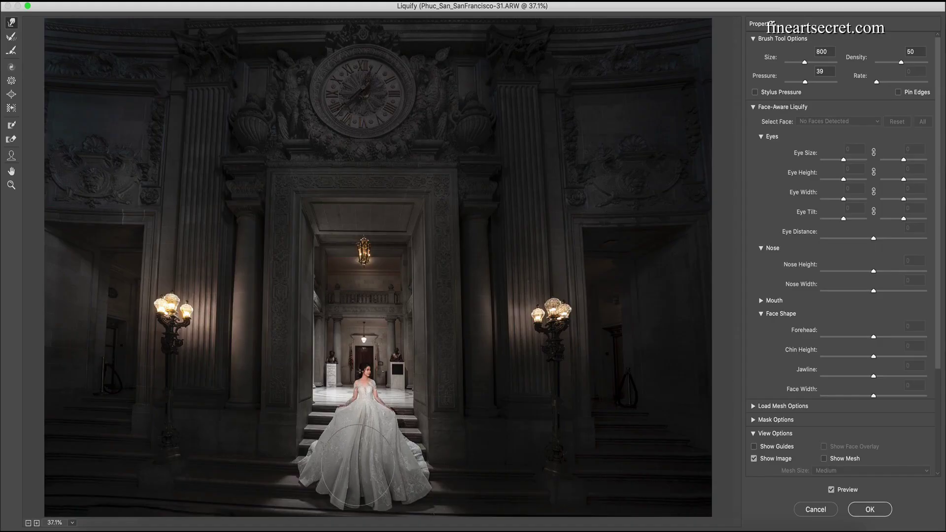
pyautogui.press(']')
pyautogui.press(']')
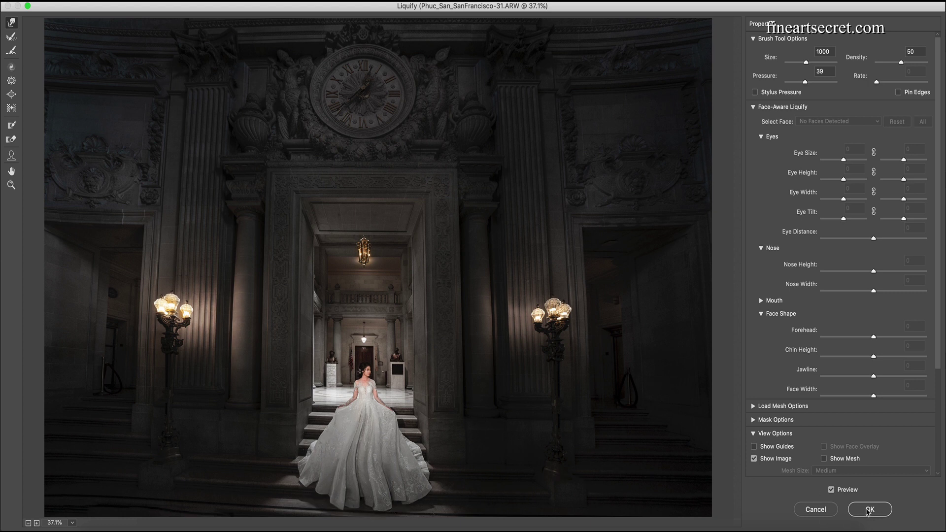
pyautogui.click(868, 510)
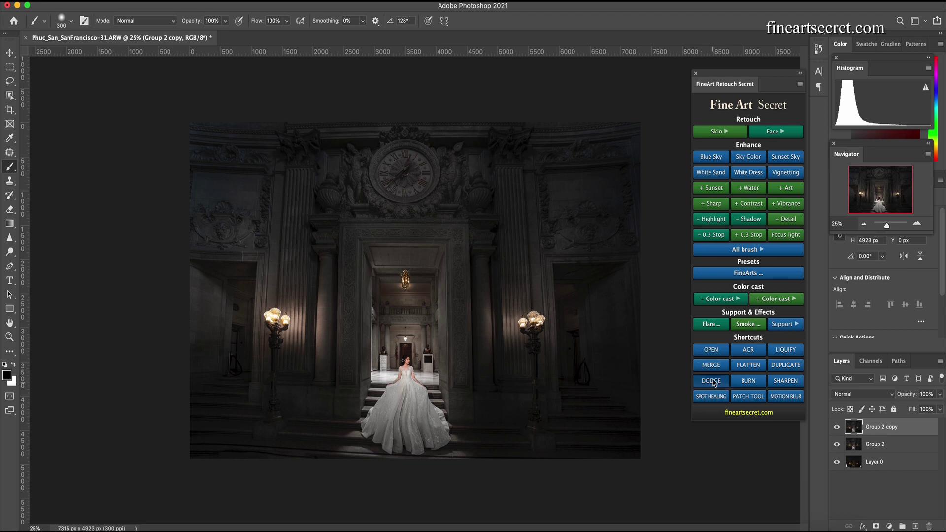
pyautogui.click(711, 381)
# Dodge the lamp, clock, carvings, chandelier, right doorway and upper carving at Midtones 10% exposure
pyautogui.press('[')
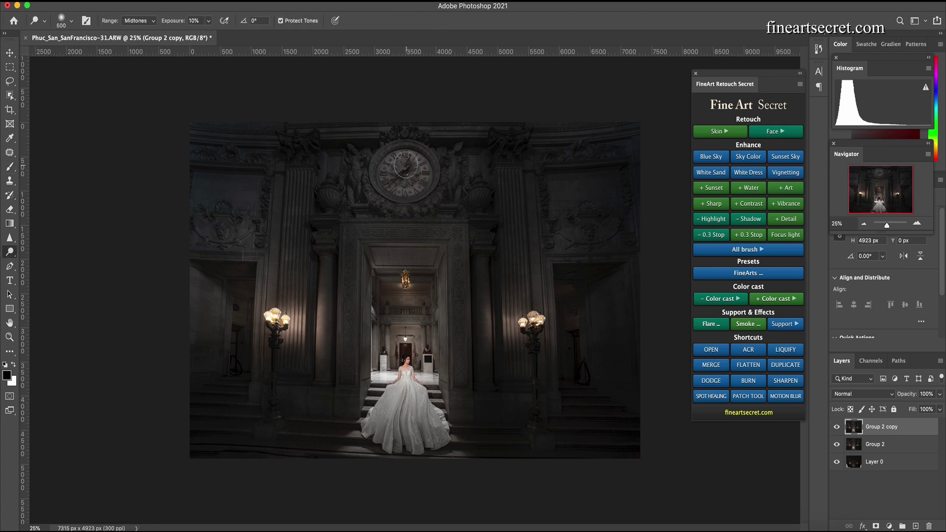
pyautogui.press('[')
pyautogui.press('[')
pyautogui.press('[')
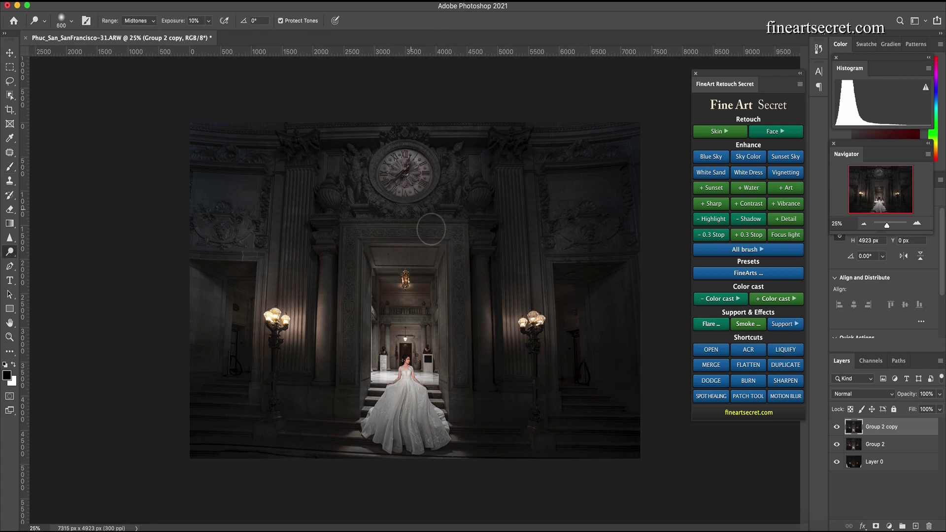
pyautogui.press('[')
pyautogui.press('[')
pyautogui.press('[')
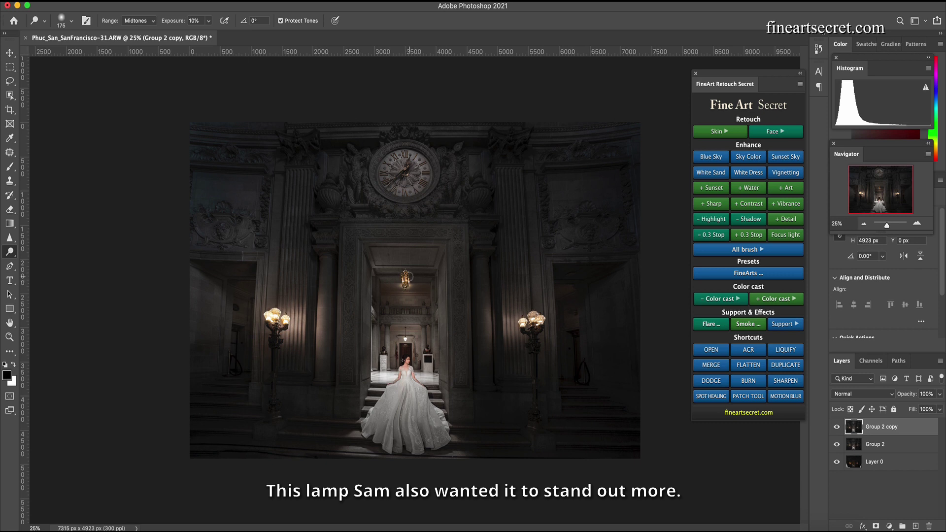
pyautogui.press(']')
pyautogui.press(']')
pyautogui.press(']')
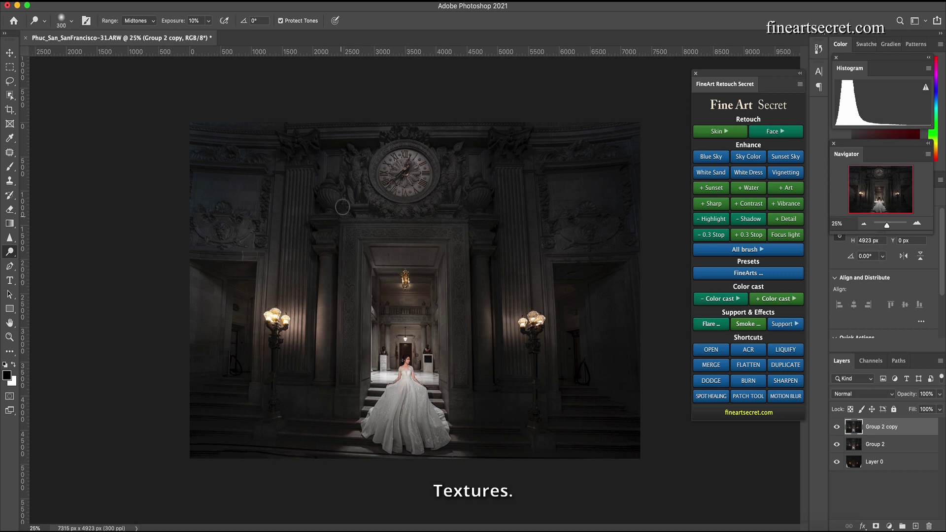
pyautogui.press('[')
pyautogui.press('[')
pyautogui.press('[')
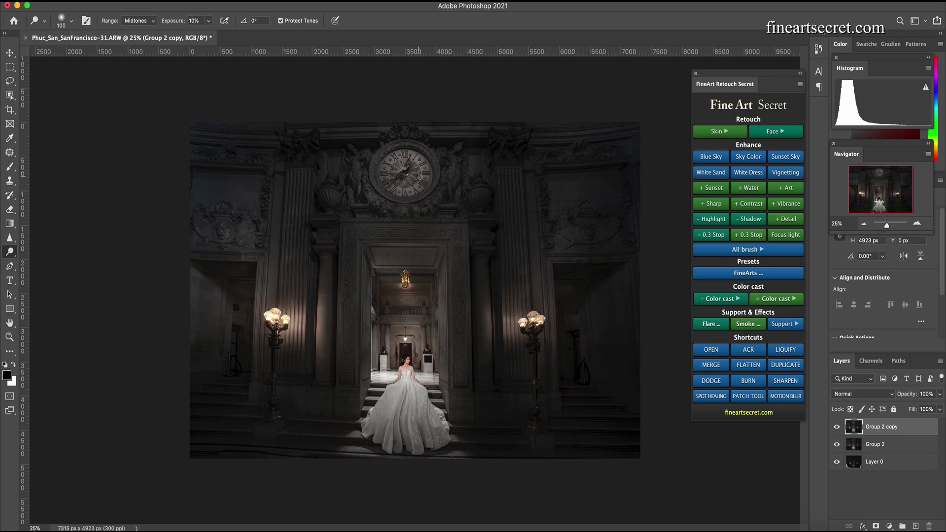
pyautogui.press(']')
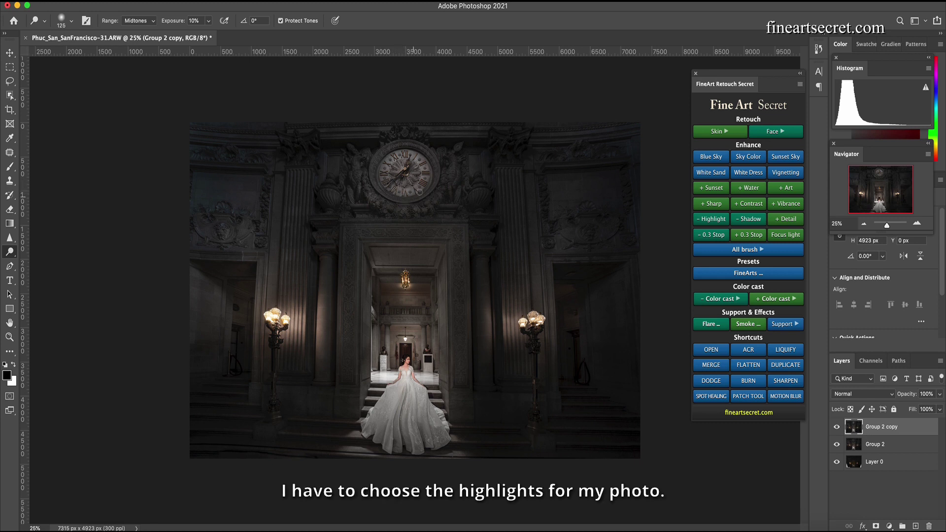
pyautogui.press(']')
pyautogui.press(']')
pyautogui.press(']')
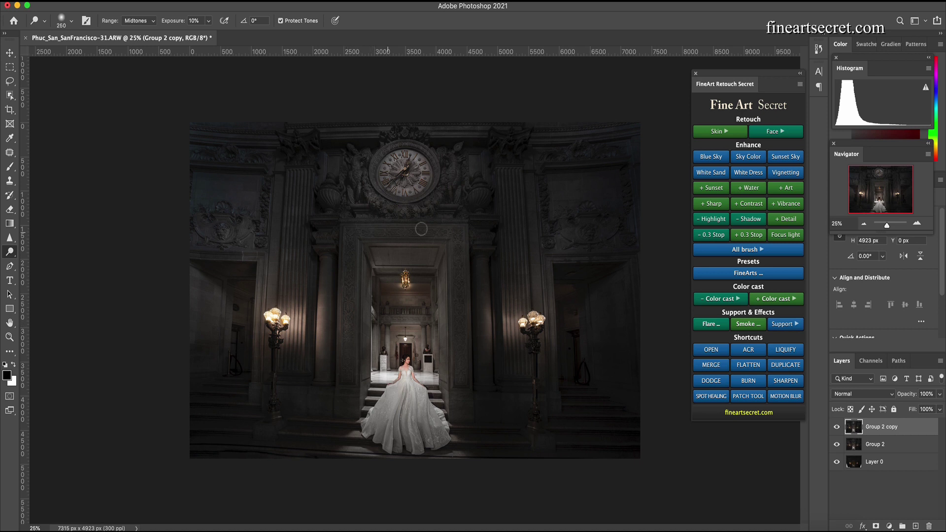
pyautogui.press('[')
pyautogui.press('[')
pyautogui.press(']')
pyautogui.press(']')
pyautogui.press(']')
pyautogui.press(']')
pyautogui.press(']')
pyautogui.press(']')
pyautogui.press('[')
pyautogui.press('[')
pyautogui.press('[')
pyautogui.press('[')
# Toggle Group 2 copy off and on to compare the dodging before and after
pyautogui.click(836, 427)
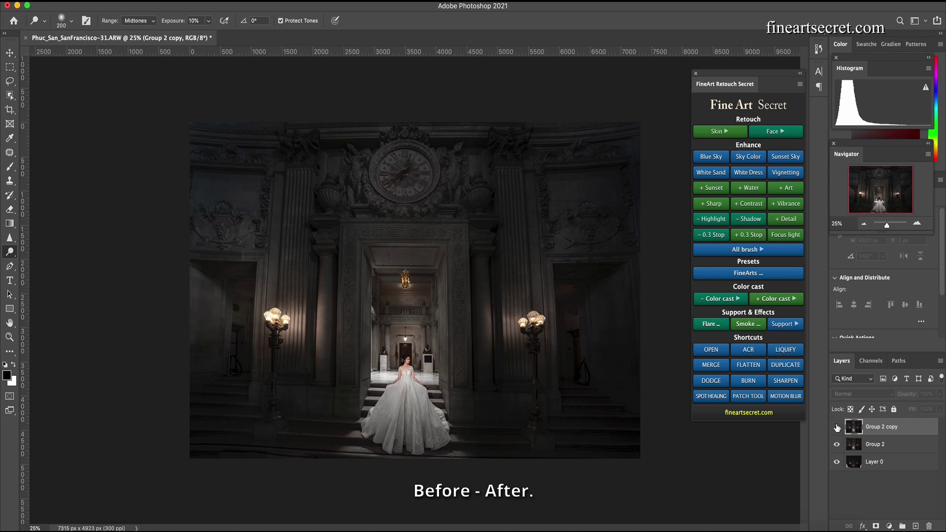
pyautogui.click(836, 427)
pyautogui.click(836, 427)
pyautogui.click(836, 427)
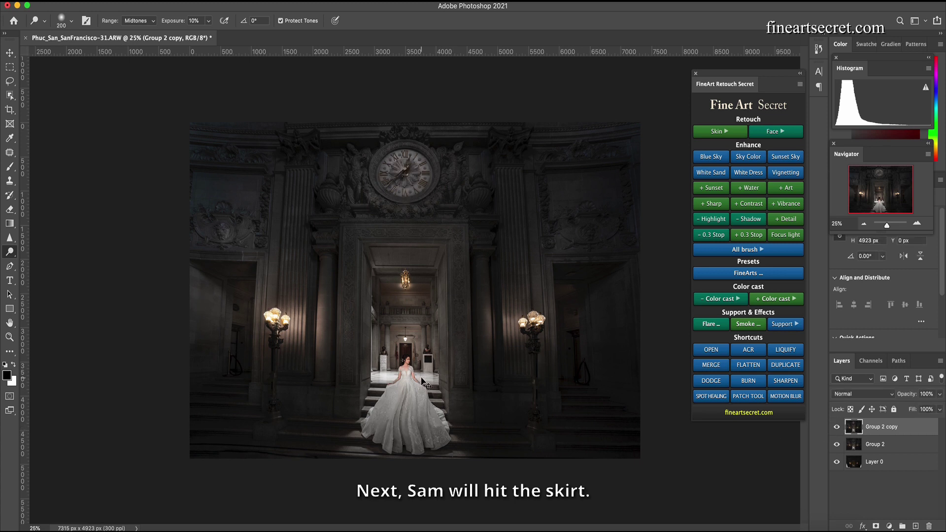
# Zoom to 50% on the skirt and dodge its ribs with a small brush
pyautogui.scroll(2, 425, 383)
pyautogui.moveTo(480, 398); pyautogui.dragTo(468, 160)
pyautogui.press('[')
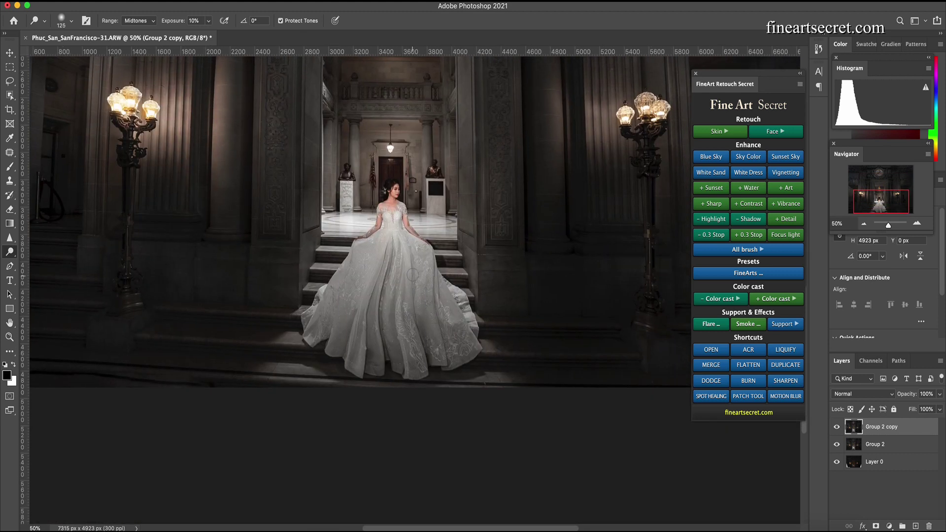
pyautogui.press('[')
pyautogui.press('[')
pyautogui.press('[')
pyautogui.press(']')
pyautogui.press(']')
pyautogui.press(']')
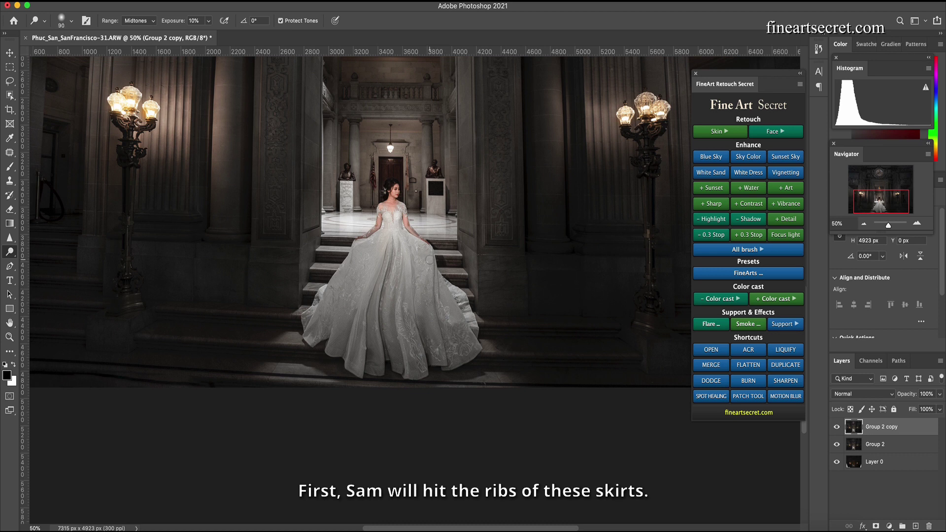
pyautogui.press('[')
pyautogui.press('[')
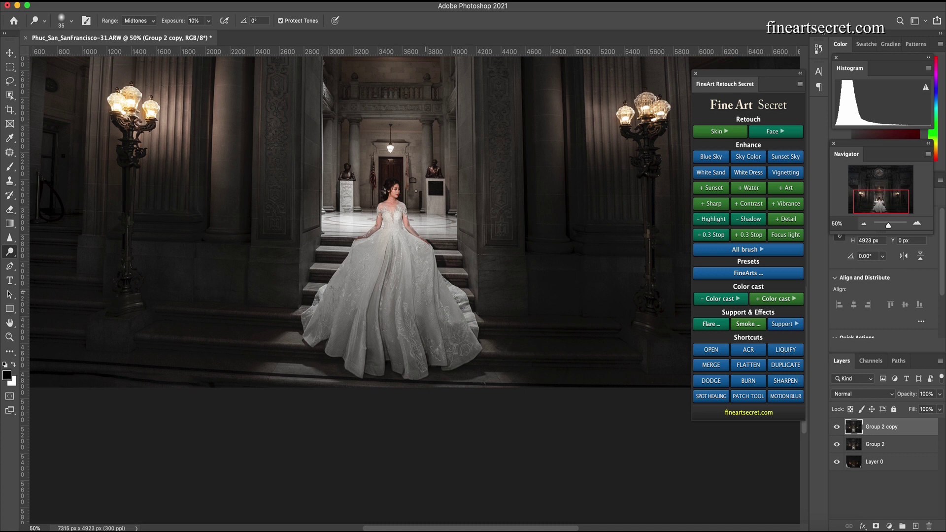
# Burn the upper part of the skirt with a slightly larger brush
pyautogui.click(748, 384)
pyautogui.press(']')
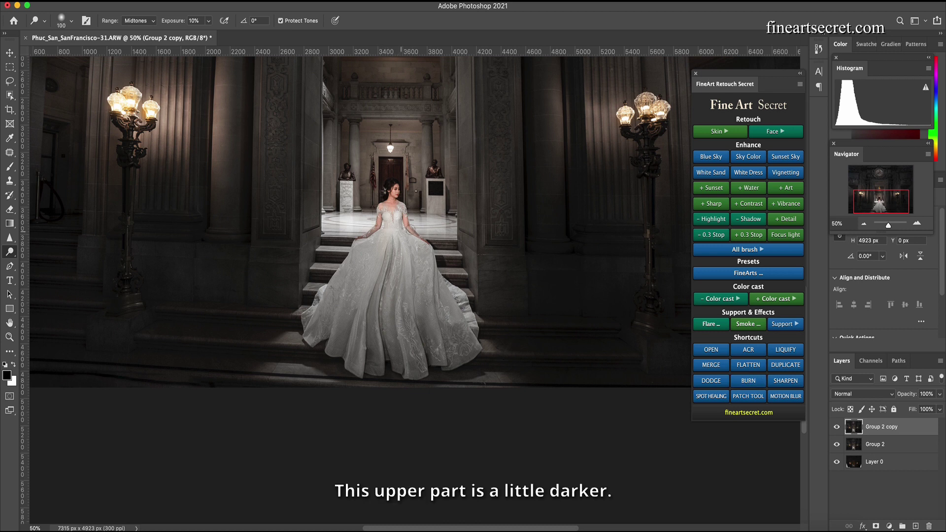
pyautogui.press(']')
pyautogui.press(']')
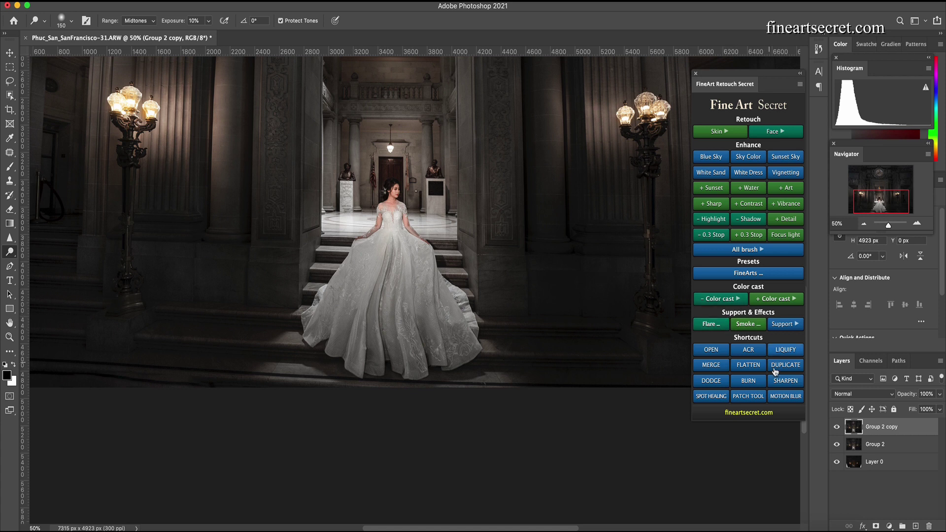
pyautogui.click(752, 383)
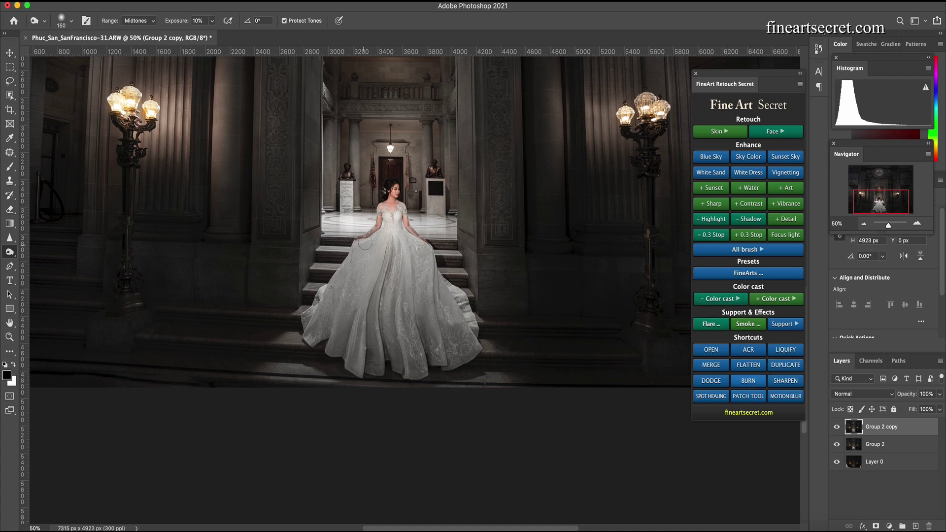
pyautogui.rightClick(9, 255)
pyautogui.click(49, 261)
pyautogui.press('[')
pyautogui.press(']')
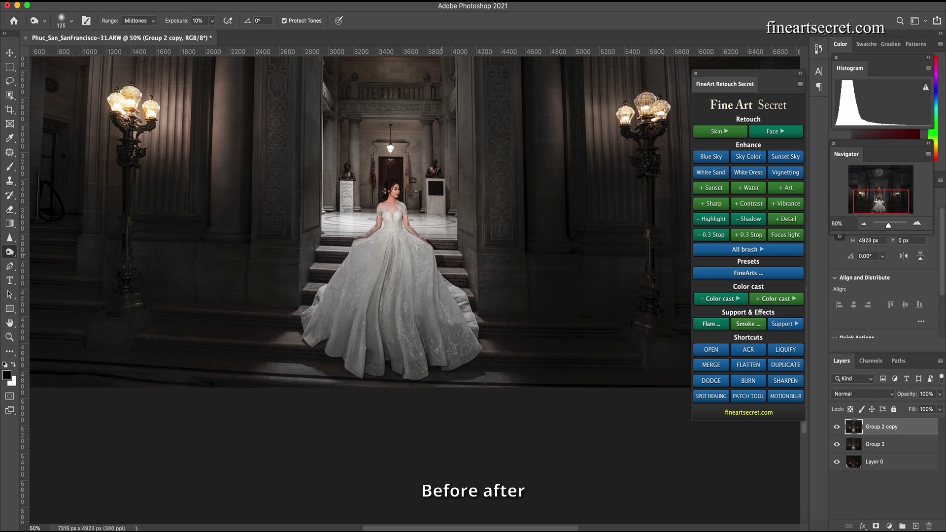
pyautogui.click(836, 427)
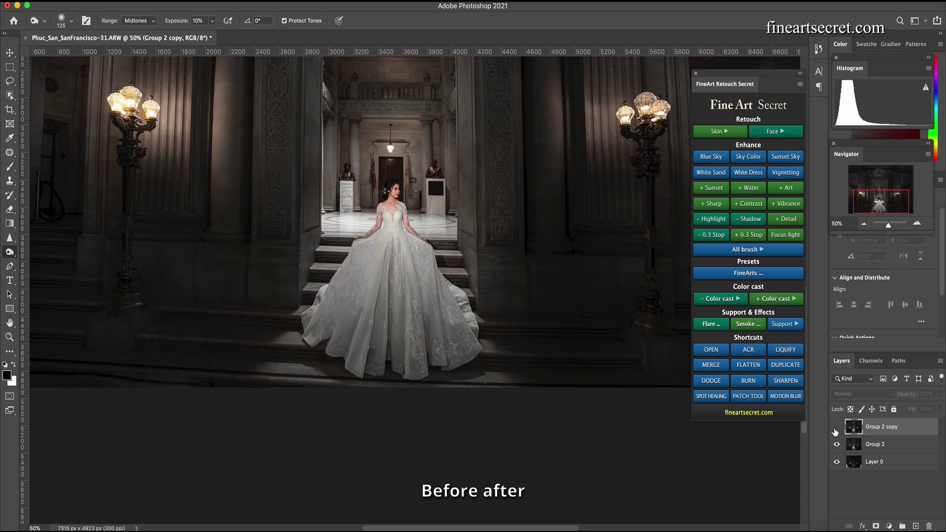
pyautogui.click(836, 427)
pyautogui.click(836, 427)
pyautogui.click(835, 427)
pyautogui.press('super+minus')
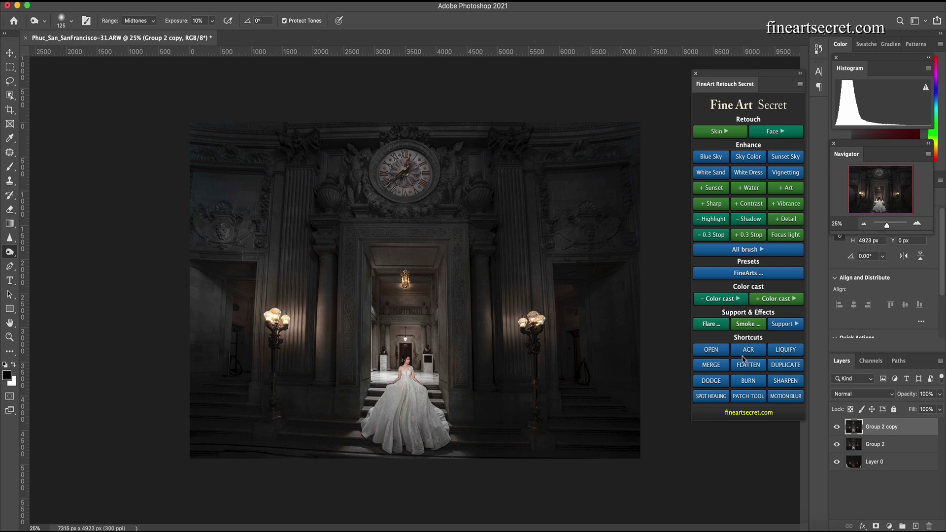
pyautogui.click(836, 427)
pyautogui.click(835, 427)
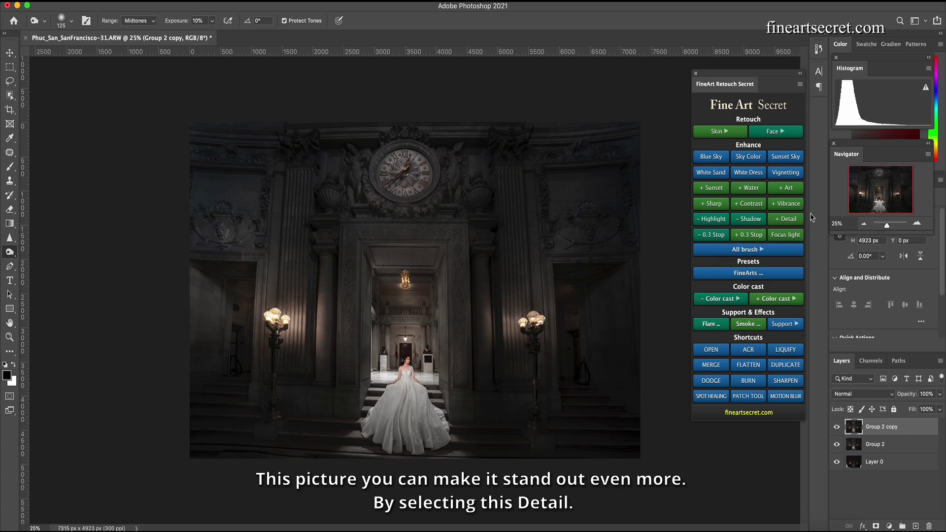
# Add the Detail+ layer and compare the photo with and without it
pyautogui.click(785, 221)
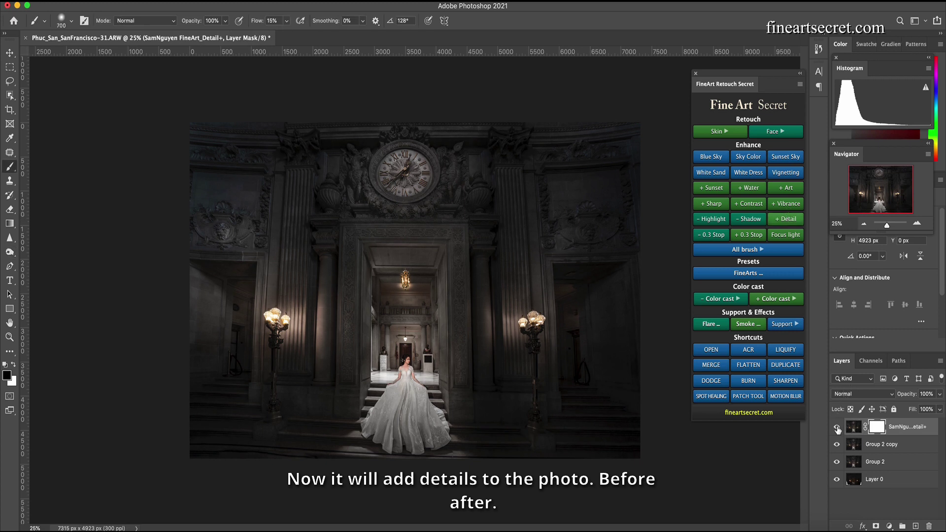
pyautogui.click(836, 427)
pyautogui.click(836, 425)
pyautogui.click(836, 426)
pyautogui.click(836, 427)
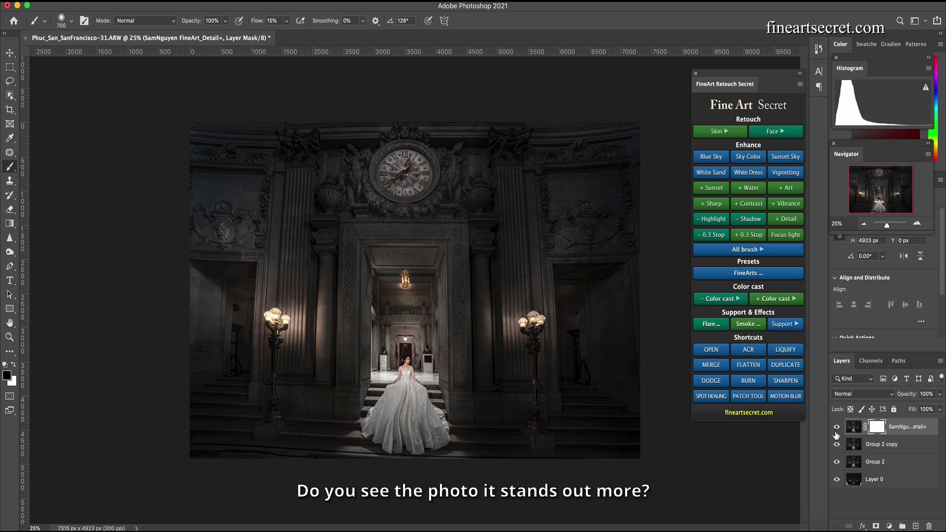
pyautogui.click(835, 428)
pyautogui.click(836, 428)
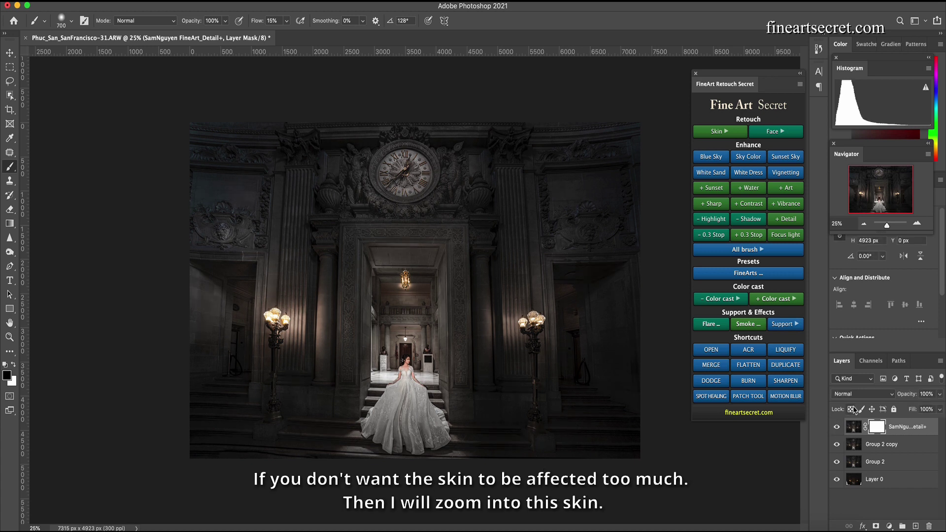
# Inspect the bride's skin close up, then set brush Flow to 80% and shrink the brush
pyautogui.press('super+equal')
pyautogui.press('super+equal')
pyautogui.press('super+equal')
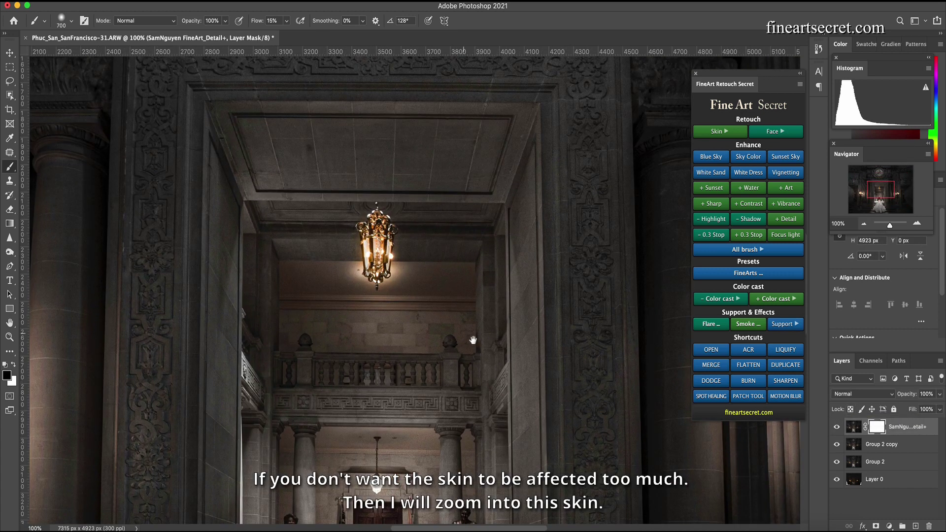
pyautogui.press('super+equal')
pyautogui.scroll(-5, 481, 194)
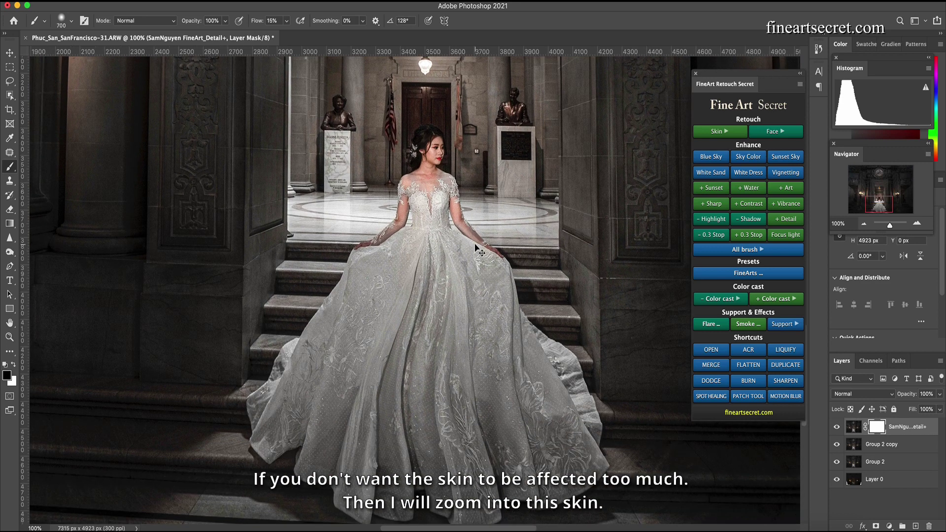
pyautogui.press('super+equal')
pyautogui.scroll(5, 478, 249)
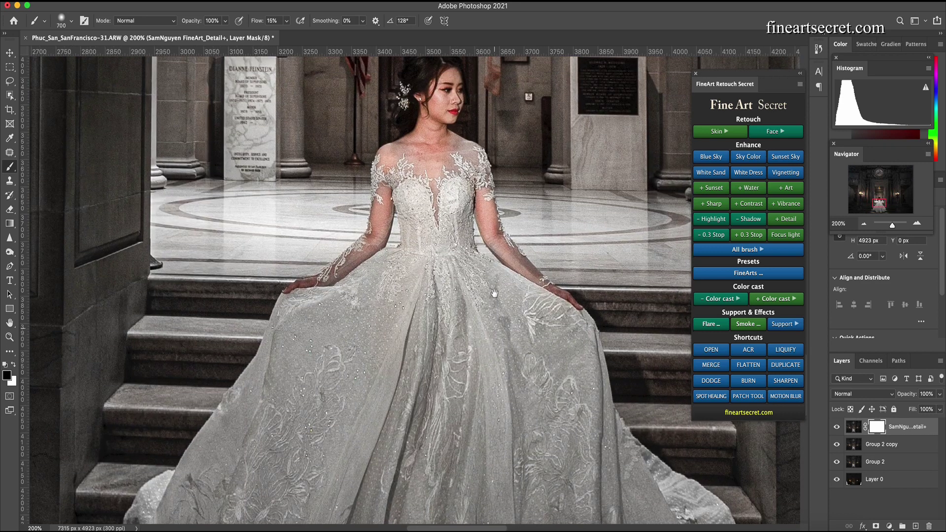
pyautogui.press('super+minus')
pyautogui.press('super+minus')
pyautogui.press('super+minus')
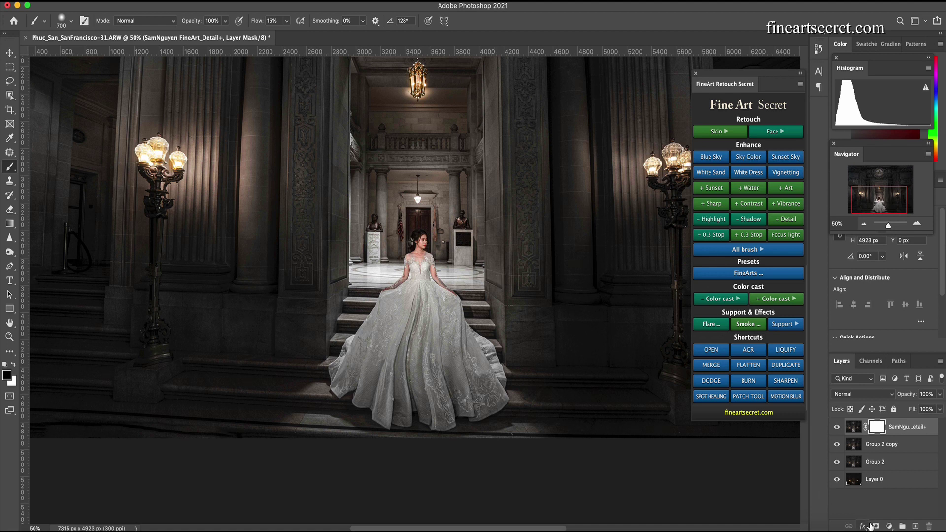
pyautogui.click(286, 21)
pyautogui.moveTo(286, 33); pyautogui.dragTo(315, 31)
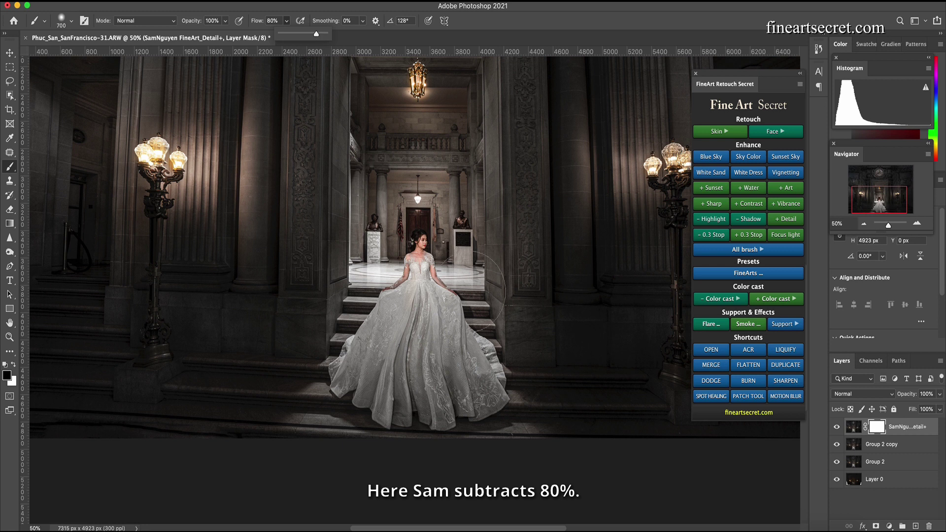
pyautogui.press('[')
pyautogui.press('[')
pyautogui.press('[')
pyautogui.press('[')
pyautogui.press('[')
pyautogui.press('[')
pyautogui.press('[')
pyautogui.press('[')
pyautogui.press('[')
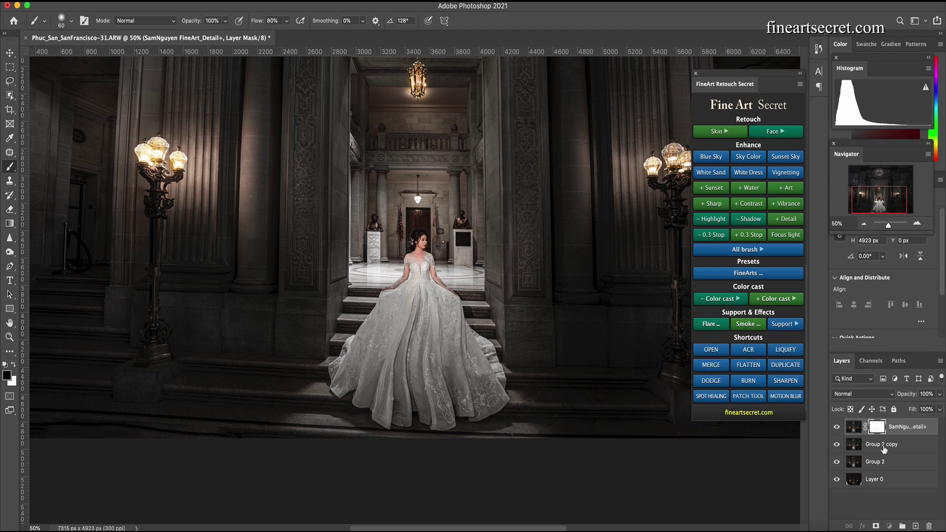
# Merge the Detail+ layer with Group 2 copy into Group 3
pyautogui.click(883, 448)
pyautogui.press('super+g')
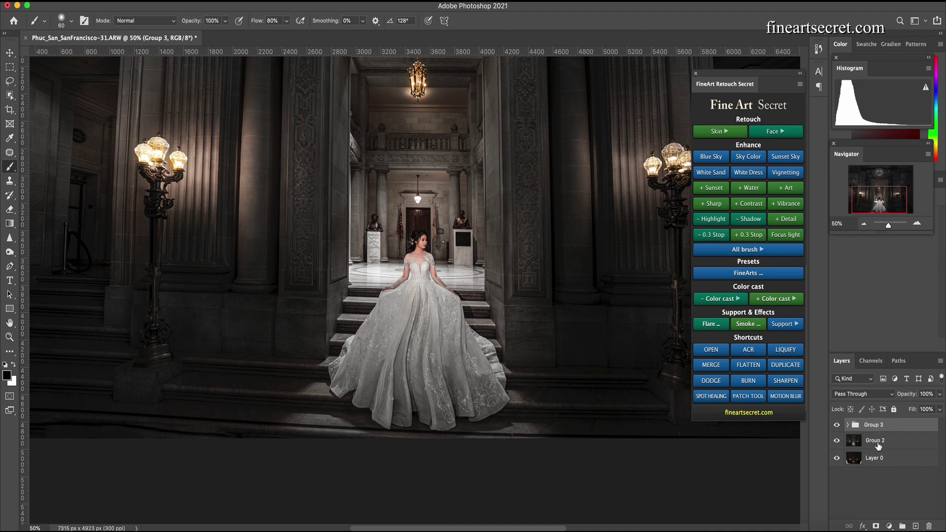
pyautogui.press('super+e')
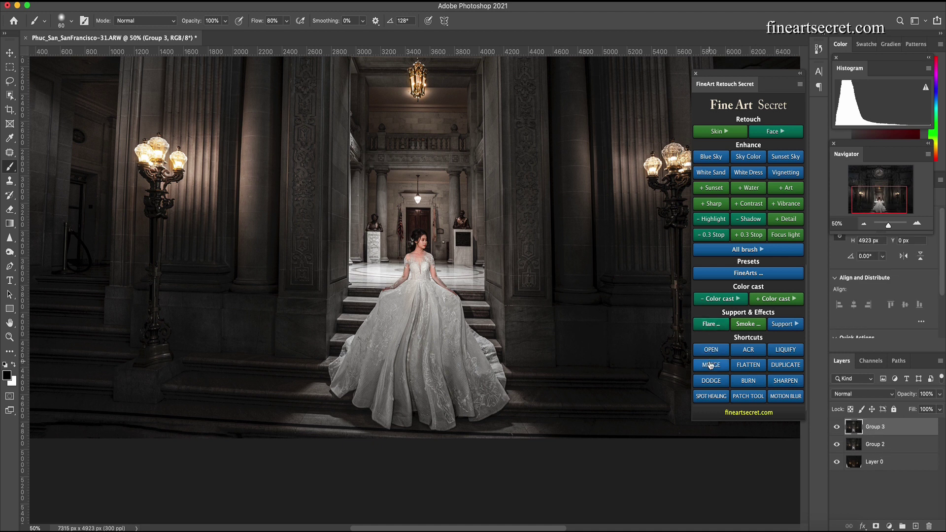
# Add a White Dress layer, invert its mask, and paint white over the bride's dress
pyautogui.click(746, 174)
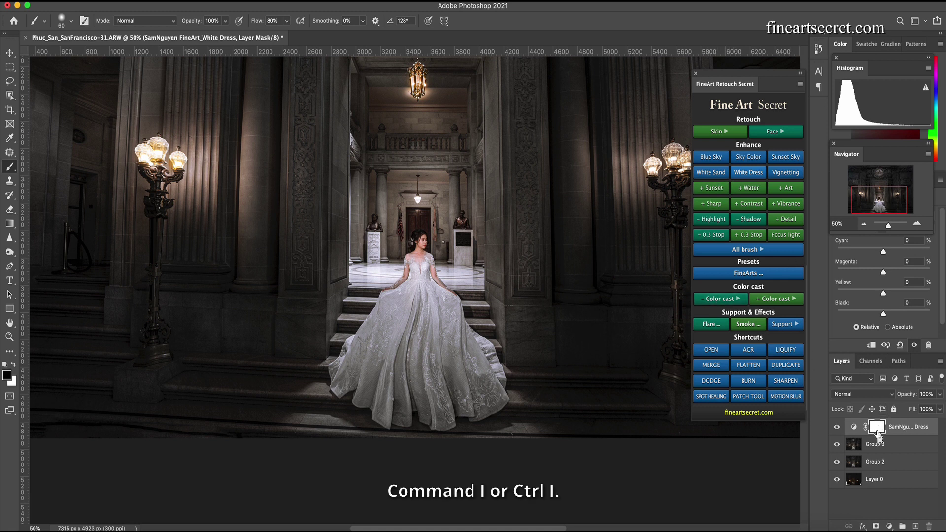
pyautogui.press('super+i')
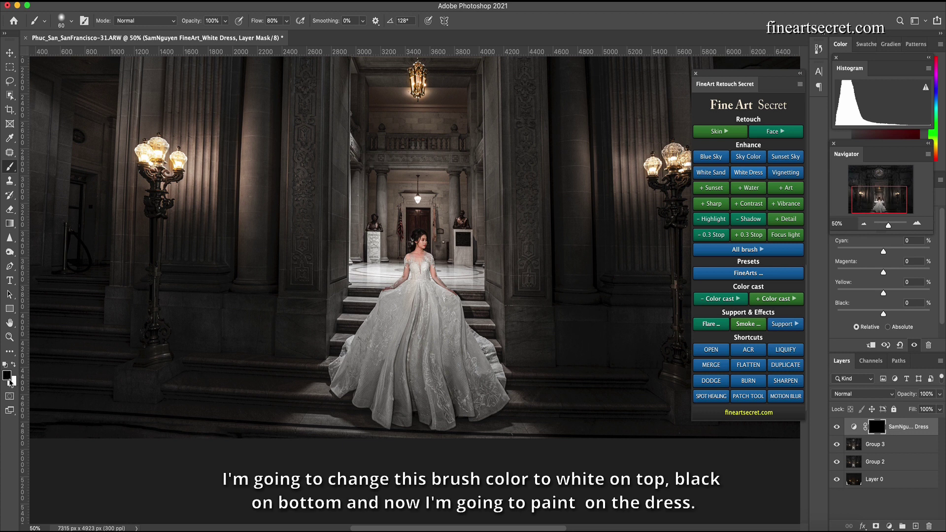
pyautogui.press('x')
pyautogui.press(']')
pyautogui.press(']')
pyautogui.press(']')
pyautogui.press(']')
pyautogui.press(']')
pyautogui.press(']')
pyautogui.press(']')
pyautogui.moveTo(419, 278); pyautogui.dragTo(386, 328)
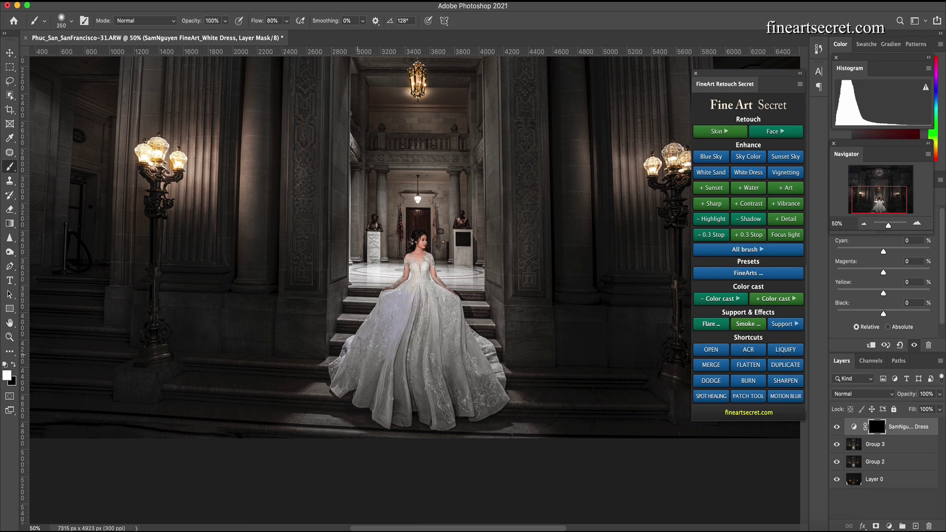
pyautogui.press('[')
pyautogui.press('[')
pyautogui.press('[')
pyautogui.press('[')
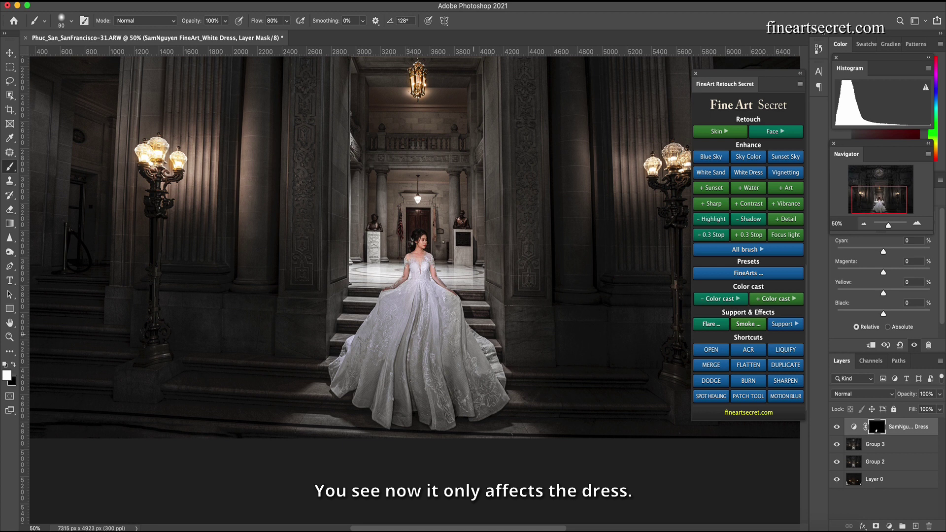
pyautogui.press(']')
pyautogui.press(']')
pyautogui.press(']')
pyautogui.press(']')
pyautogui.press(']')
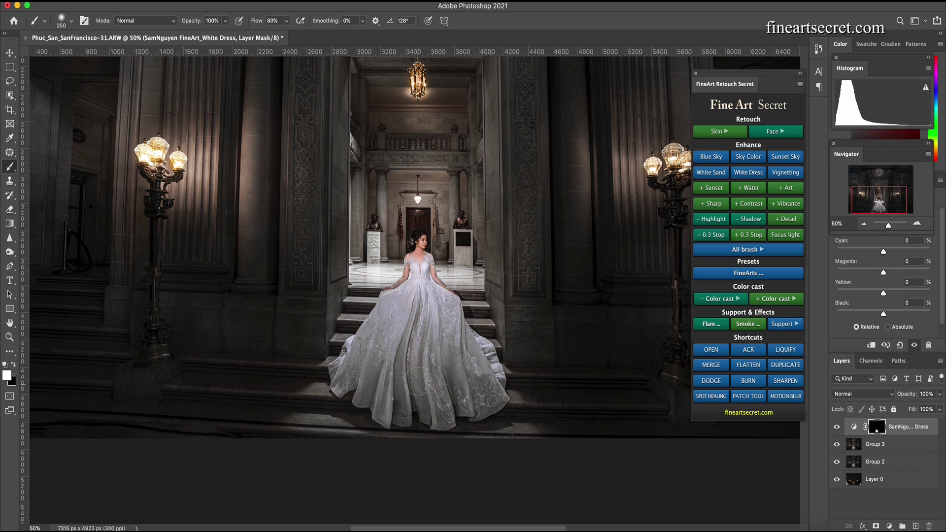
pyautogui.press('[')
pyautogui.press('[')
pyautogui.press('[')
pyautogui.press('[')
pyautogui.press('[')
pyautogui.press(']')
pyautogui.press(']')
pyautogui.press(']')
pyautogui.press(']')
pyautogui.press(']')
pyautogui.press(']')
# Compare the White Dress layer on and off and lower its opacity to 55%
pyautogui.click(835, 426)
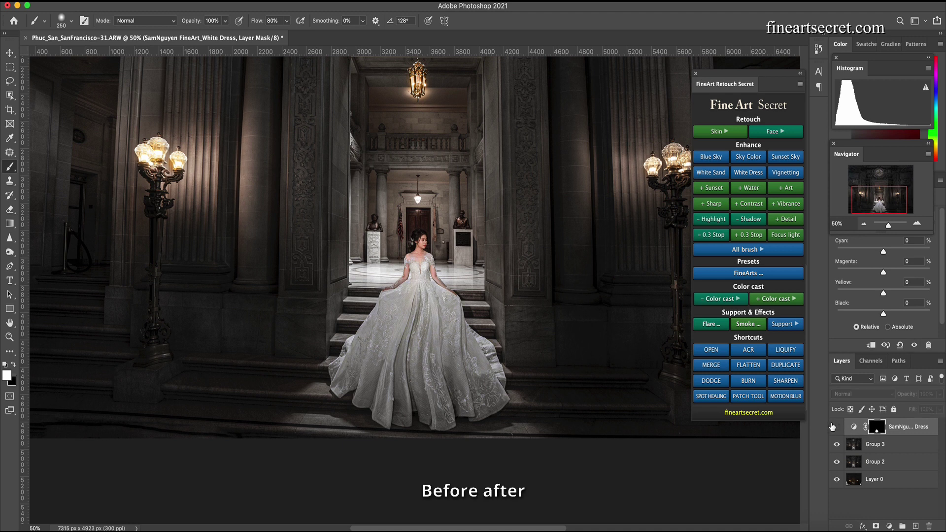
pyautogui.click(834, 427)
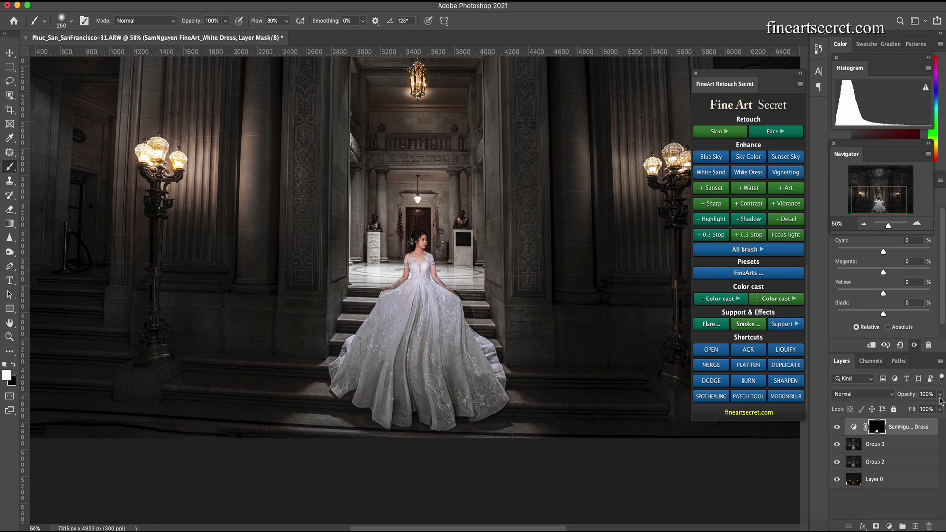
pyautogui.moveTo(940, 399); pyautogui.dragTo(922, 409)
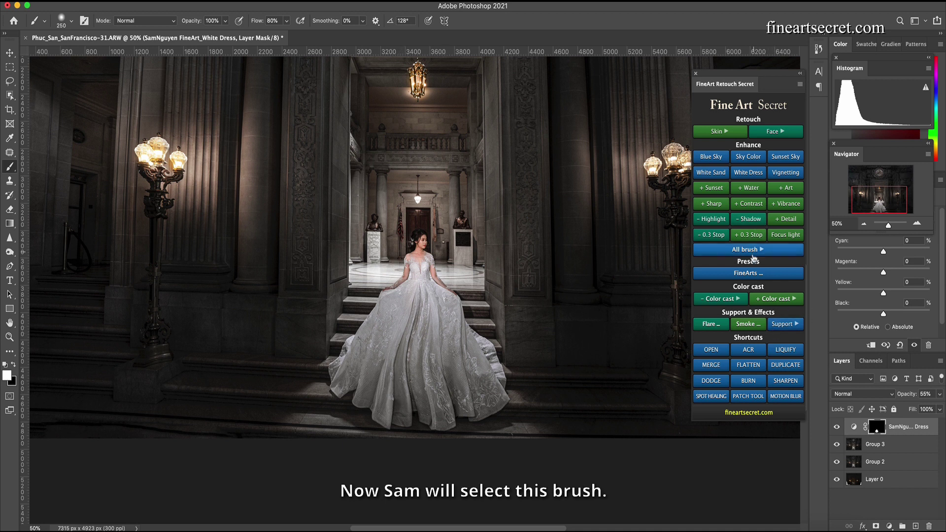
pyautogui.click(750, 250)
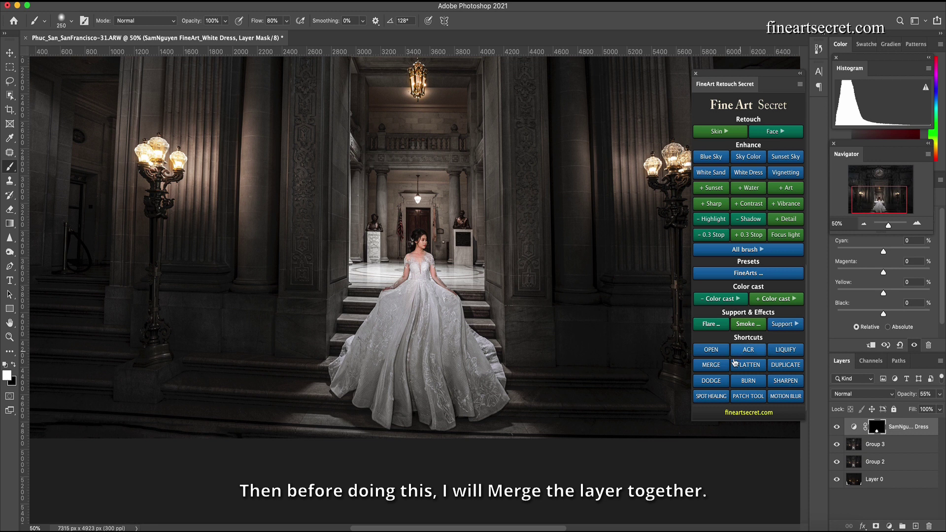
pyautogui.click(722, 368)
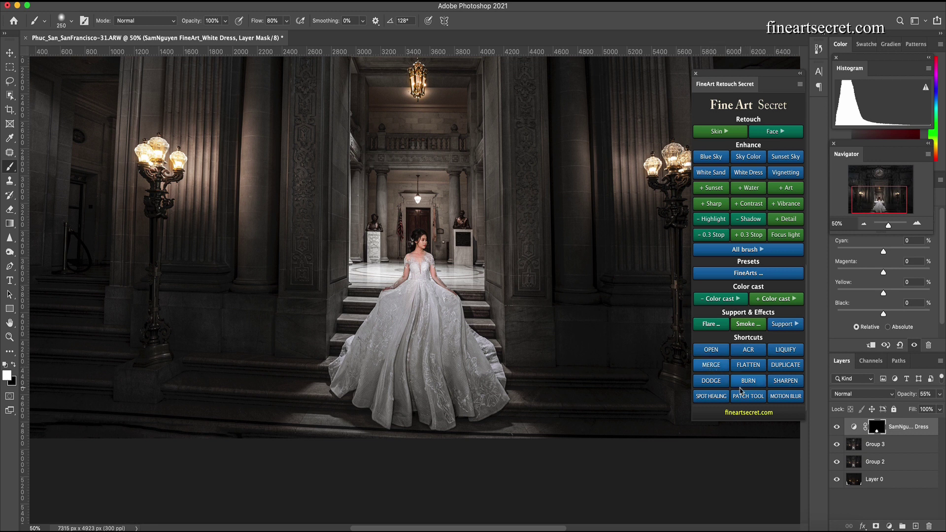
# Group the White Dress layer with Group 3 into Group 4 and merge it
pyautogui.keyDown('shift'); pyautogui.click(882, 445); pyautogui.keyUp('shift')
pyautogui.press('super+g')
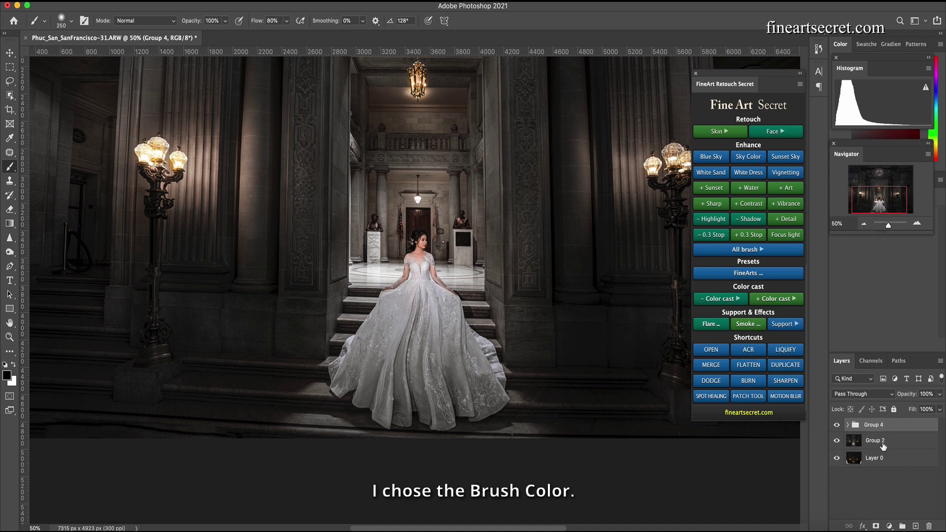
pyautogui.press('super+e')
pyautogui.click(753, 249)
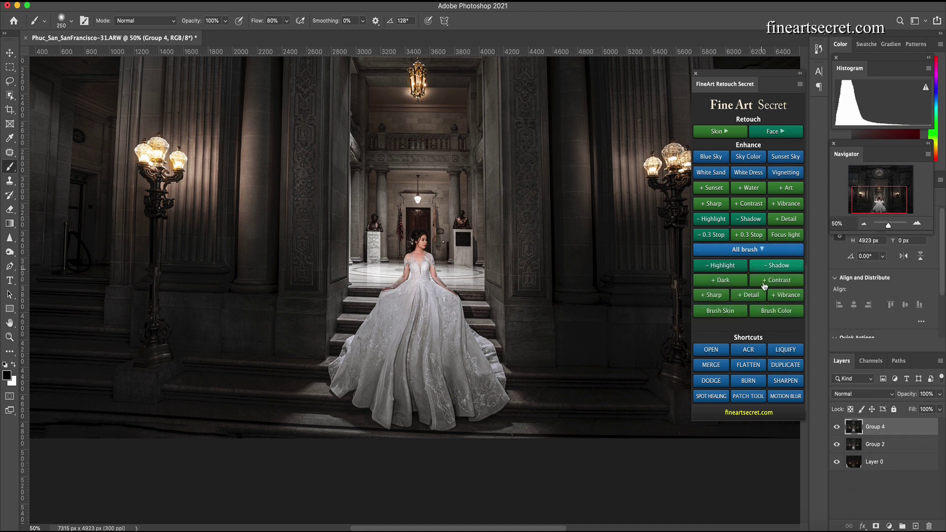
# Add a Brush Color layer and paint tones sampled from the gown over its uneven lower areas
pyautogui.click(776, 310)
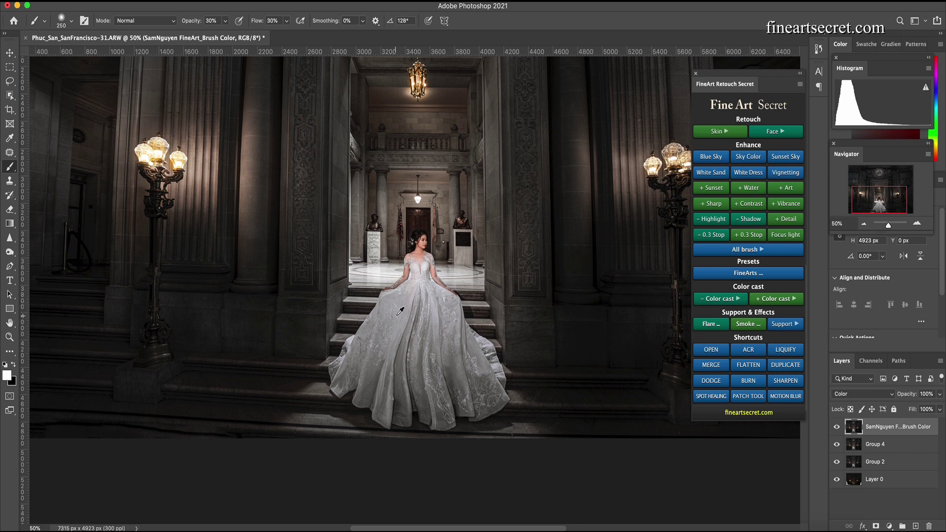
pyautogui.keyDown('alt'); pyautogui.click(399, 315); pyautogui.keyUp('alt')
pyautogui.keyDown('alt'); pyautogui.click(399, 316); pyautogui.keyUp('alt')
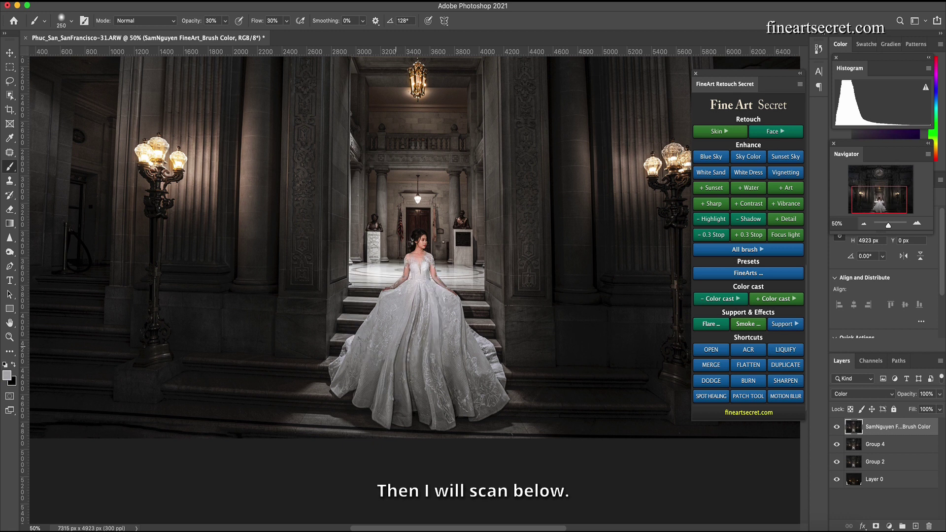
pyautogui.moveTo(400, 367)
pyautogui.mouseDown()
pyautogui.moveTo(470, 369)
pyautogui.moveTo(484, 392)
pyautogui.moveTo(477, 369)
pyautogui.moveTo(470, 395)
pyautogui.moveTo(449, 357)
pyautogui.moveTo(457, 381)
pyautogui.moveTo(438, 401)
pyautogui.mouseUp()
pyautogui.moveTo(440, 318)
pyautogui.mouseDown()
pyautogui.moveTo(422, 367)
pyautogui.moveTo(440, 405)
pyautogui.mouseUp()
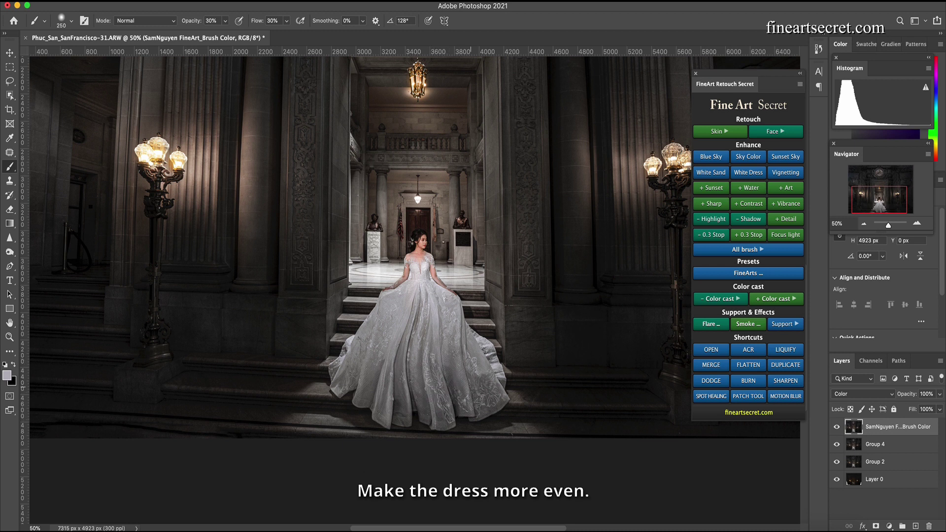
pyautogui.keyDown('alt'); pyautogui.click(389, 340); pyautogui.keyUp('alt')
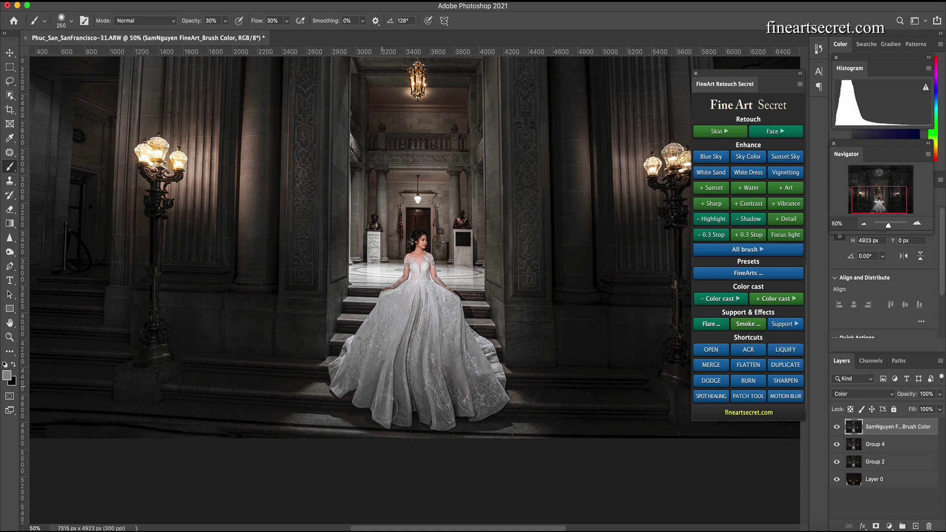
pyautogui.keyDown('alt'); pyautogui.click(419, 276); pyautogui.keyUp('alt')
pyautogui.keyDown('alt'); pyautogui.click(427, 271); pyautogui.keyUp('alt')
# Toggle the Brush Color layer off and on to compare the dress, then zoom out to 25%
pyautogui.click(836, 428)
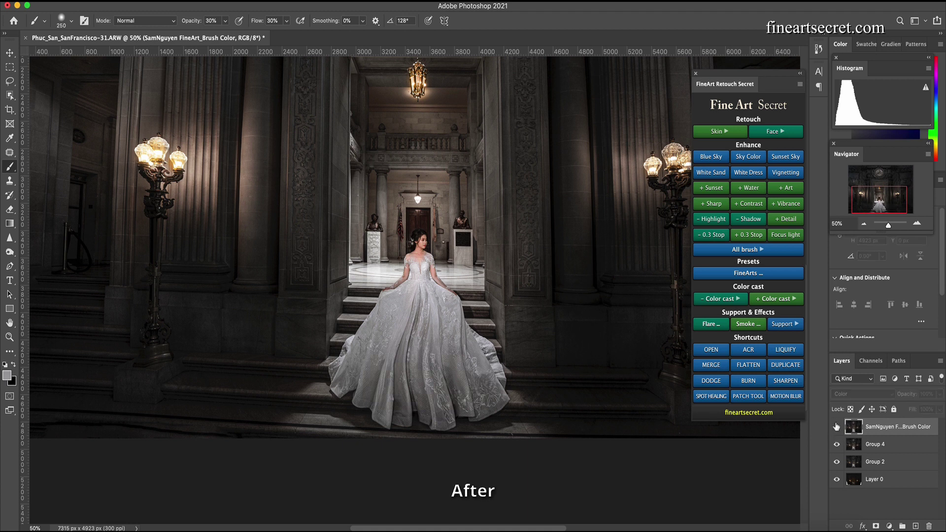
pyautogui.click(836, 427)
pyautogui.click(836, 426)
pyautogui.click(836, 427)
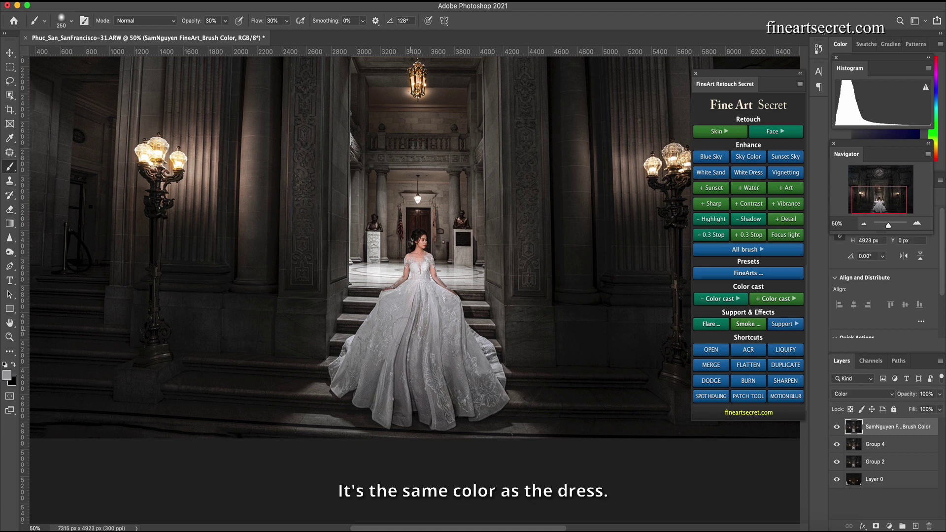
pyautogui.click(836, 427)
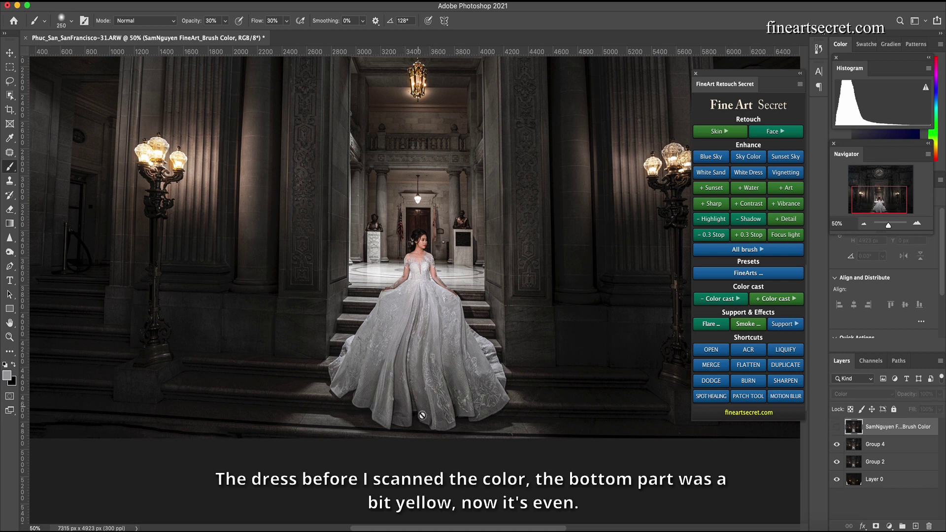
pyautogui.click(835, 427)
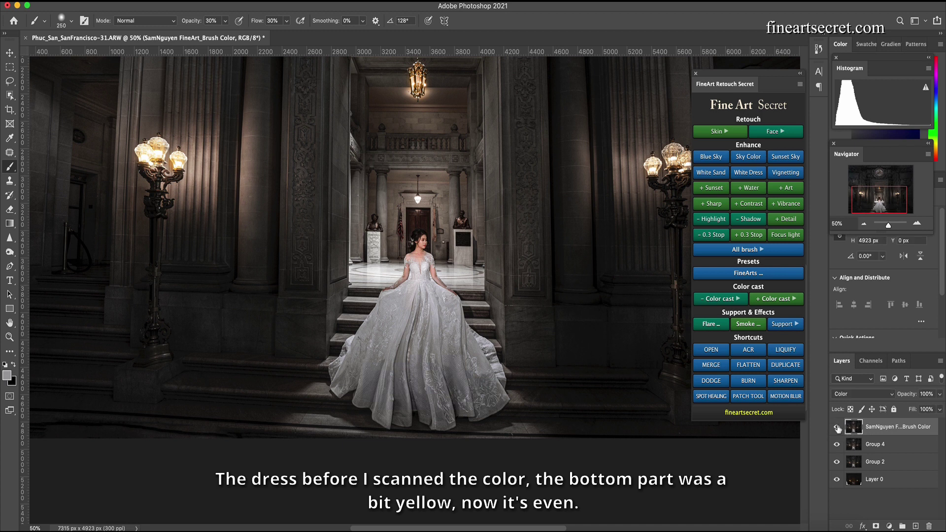
pyautogui.press('super+minus')
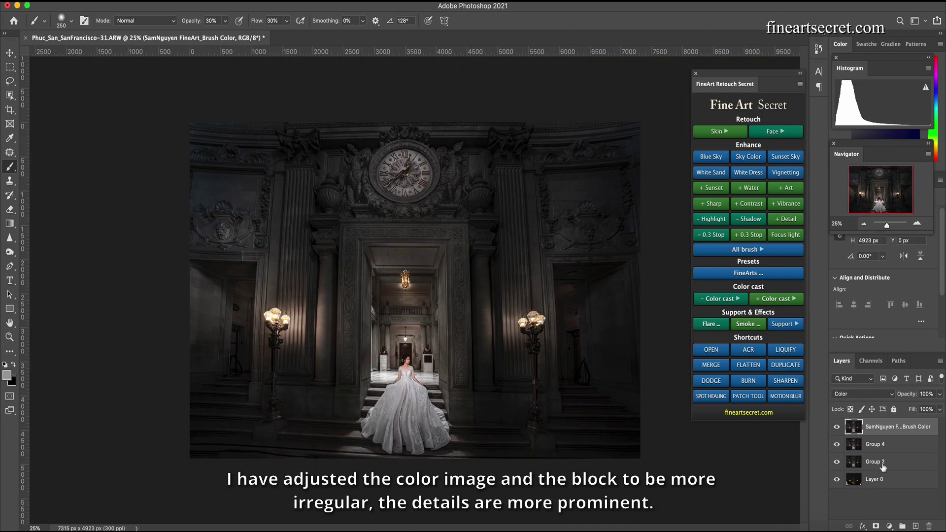
# Group the top two layers into Group 5 and toggle Group 5 and Group 2 to compare with the original
pyautogui.hotkey('ctrl', 'g')
pyautogui.click(836, 427)
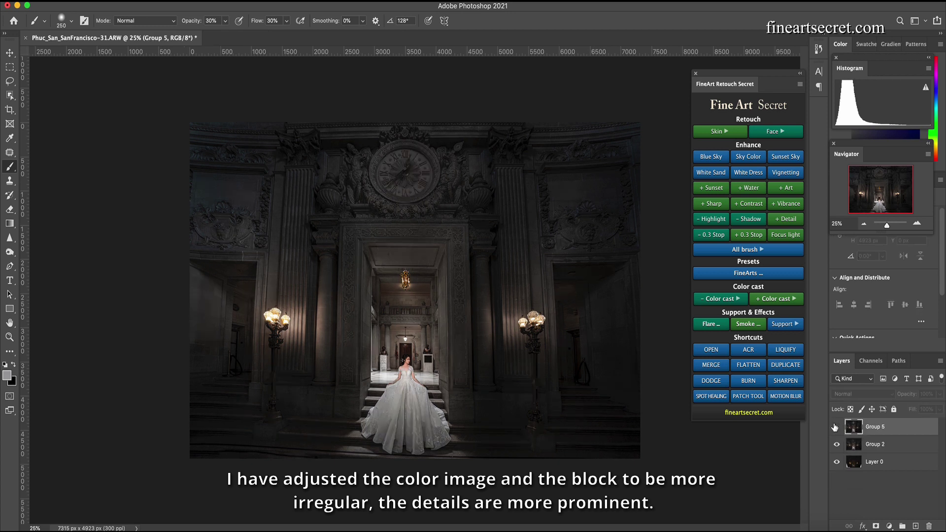
pyautogui.click(835, 426)
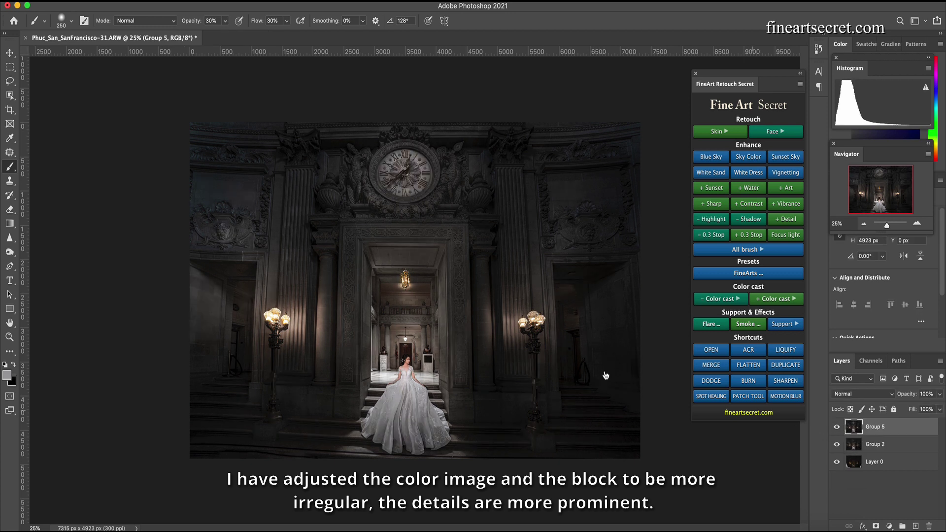
pyautogui.click(836, 427)
pyautogui.click(836, 426)
pyautogui.click(836, 427)
pyautogui.click(836, 445)
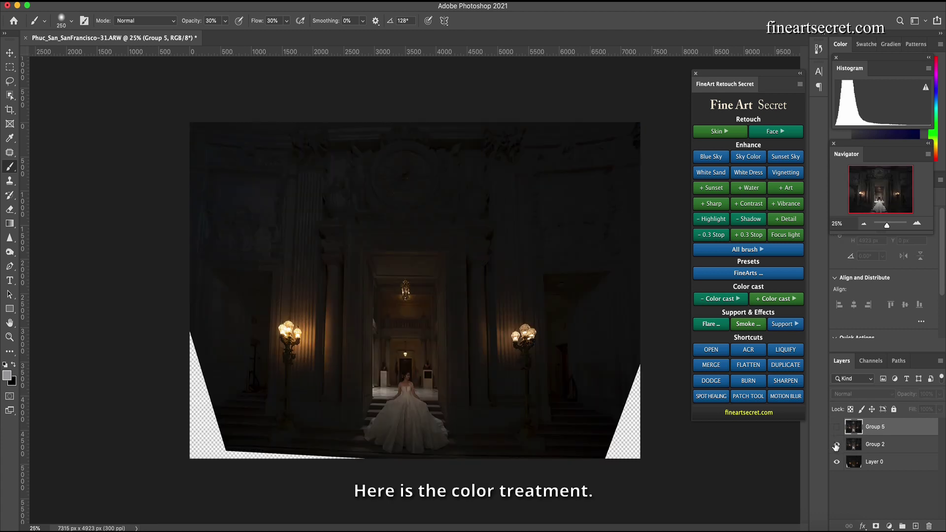
pyautogui.click(835, 444)
pyautogui.click(837, 428)
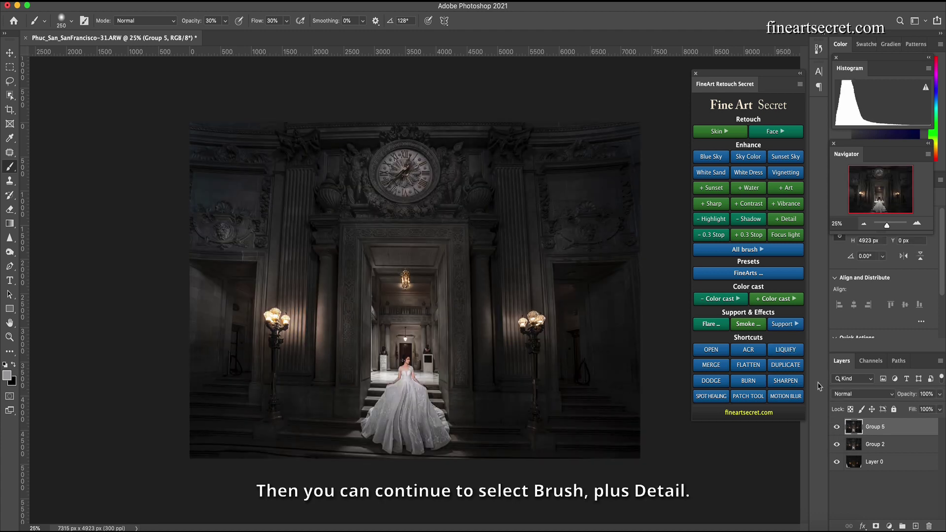
# Add a FineArt Detail+ brush layer and paint extra detail onto the clock
pyautogui.click(765, 248)
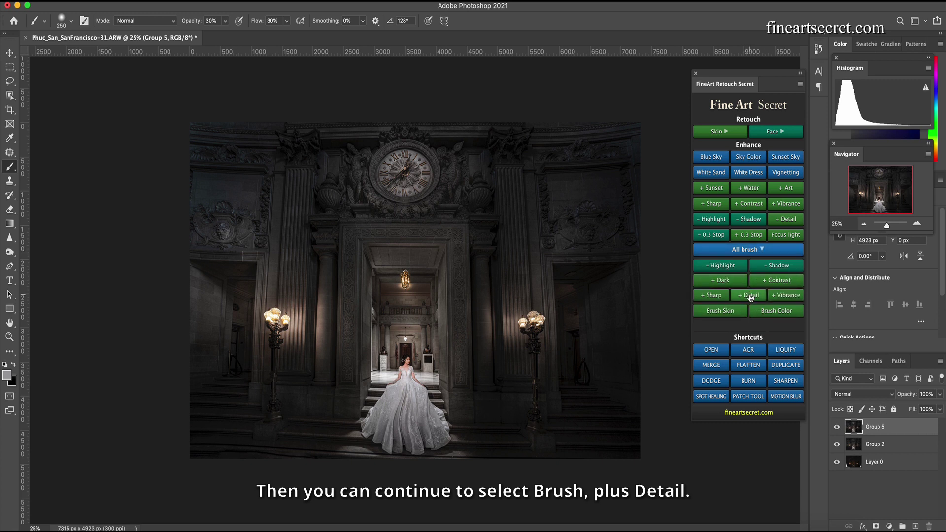
pyautogui.click(747, 296)
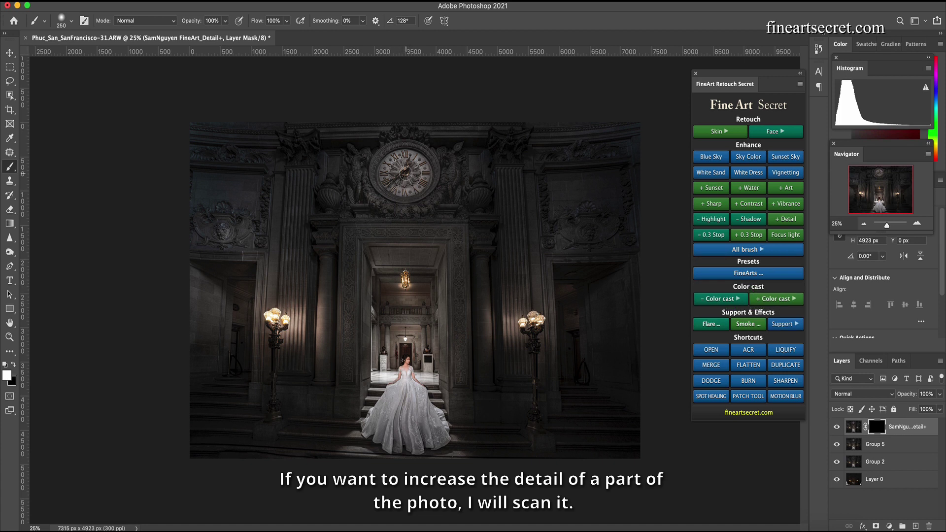
pyautogui.moveTo(400, 167); pyautogui.dragTo(409, 173)
# Paint more detail onto the lamps, doorway, walls and steps, resizing the brush from 900 to 250
pyautogui.press(']')
pyautogui.press(']')
pyautogui.press(']')
pyautogui.press(']')
pyautogui.press(']')
pyautogui.press(']')
pyautogui.press('[')
pyautogui.press('[')
pyautogui.press('[')
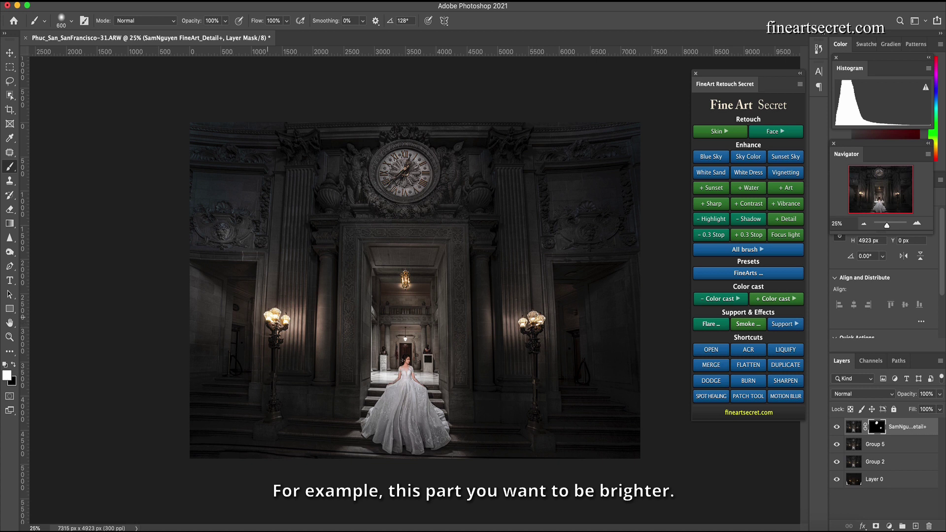
pyautogui.press('[')
pyautogui.press('[')
pyautogui.press('[')
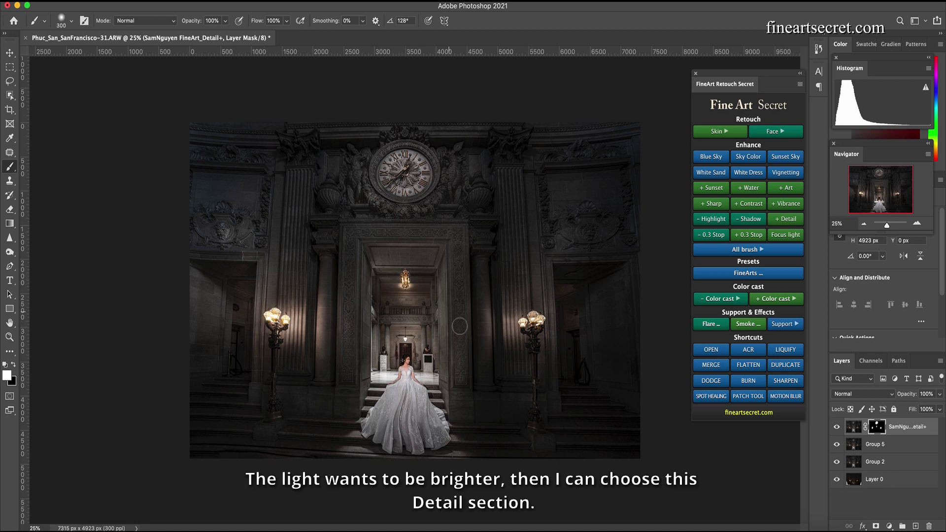
pyautogui.press(']')
pyautogui.press(']')
pyautogui.press(']')
pyautogui.press(']')
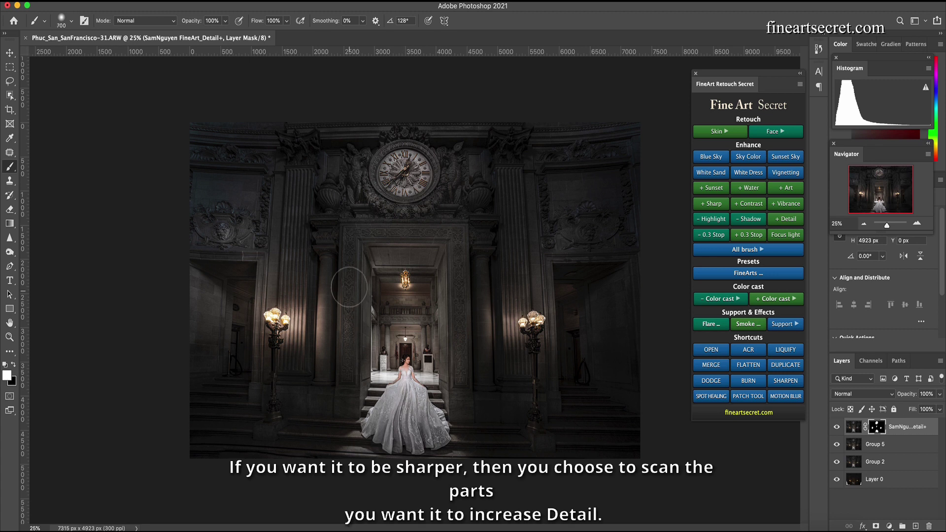
pyautogui.press('[')
pyautogui.press('[')
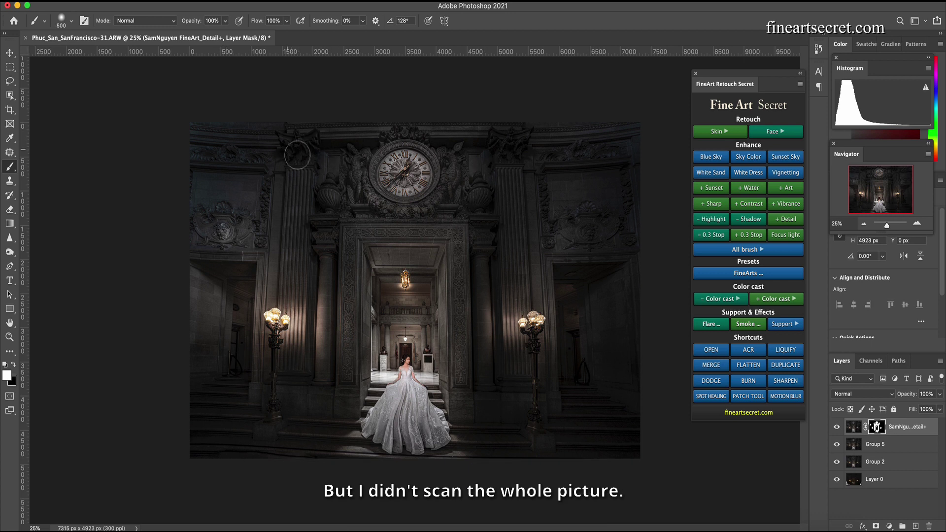
pyautogui.press('[')
pyautogui.press('[')
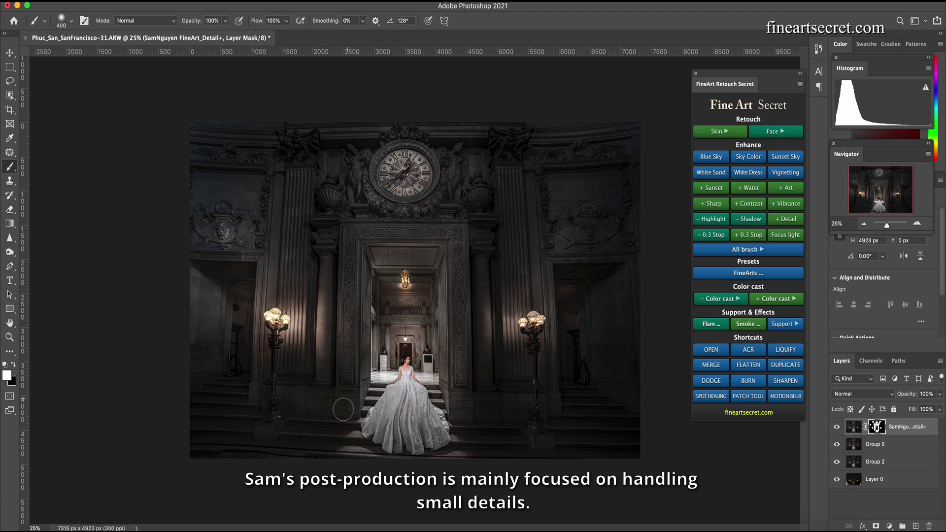
pyautogui.press('[')
pyautogui.press('[')
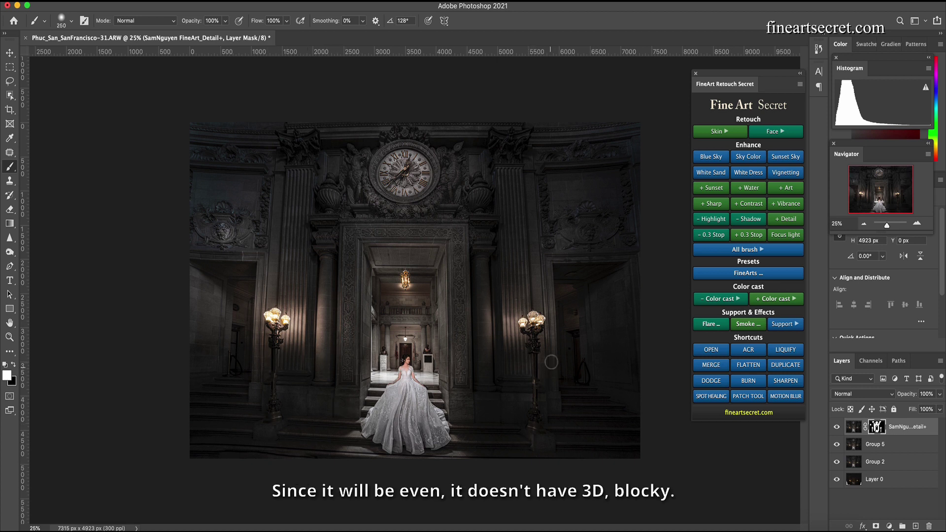
pyautogui.press(']')
pyautogui.press(']')
pyautogui.press(']')
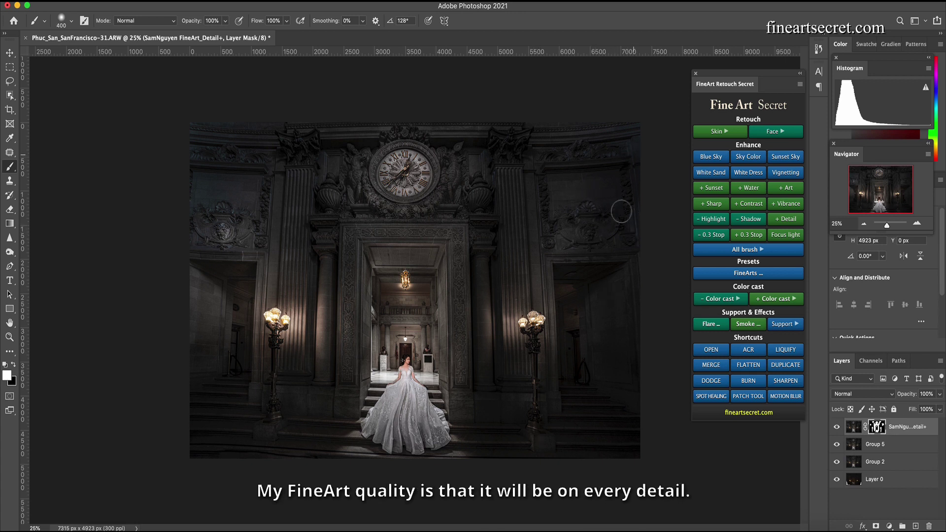
pyautogui.press('[')
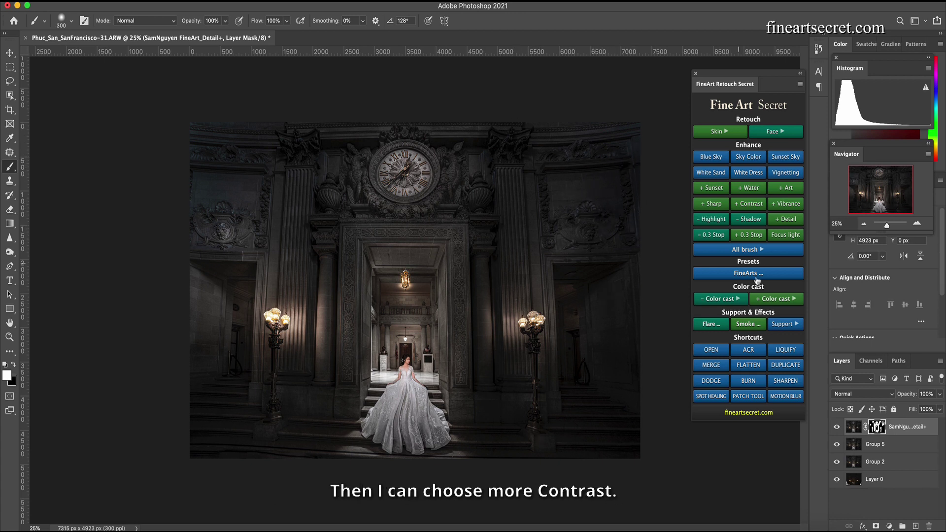
# Group Group 5 with the Detail+ layer into Group 6 and merge it
pyautogui.click(743, 250)
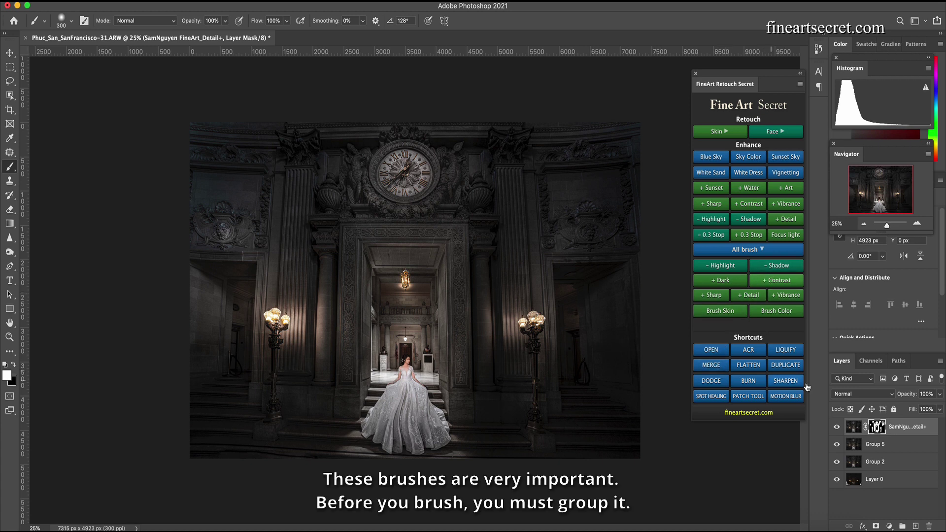
pyautogui.click(893, 446)
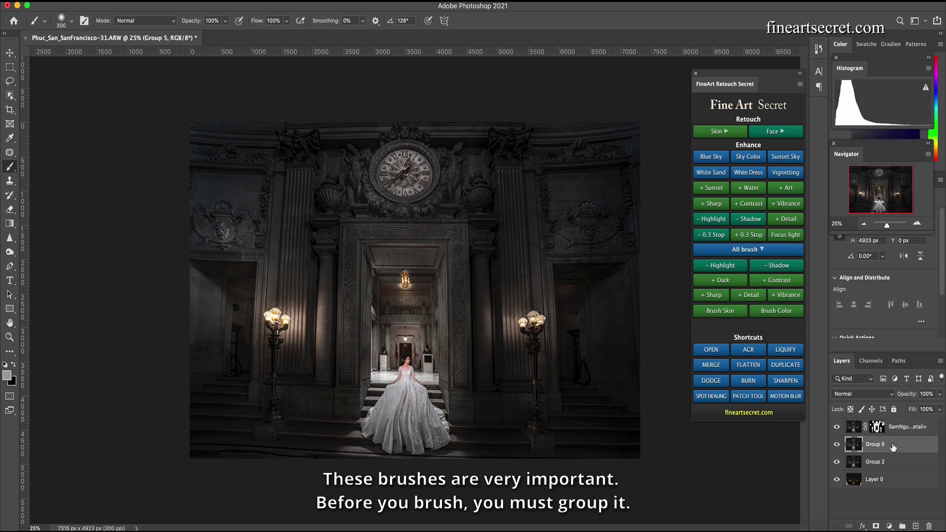
pyautogui.keyDown('shift'); pyautogui.click(896, 433); pyautogui.keyUp('shift')
pyautogui.press('super+g')
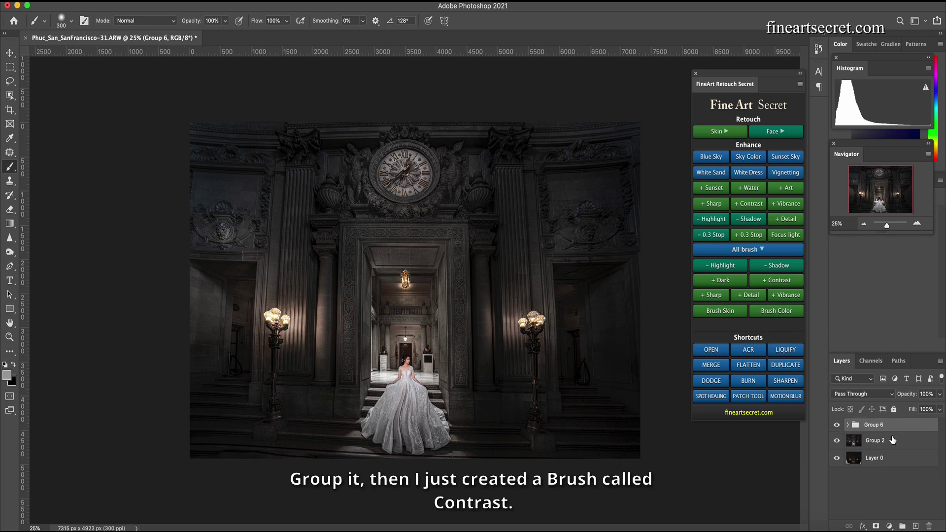
pyautogui.press('super+e')
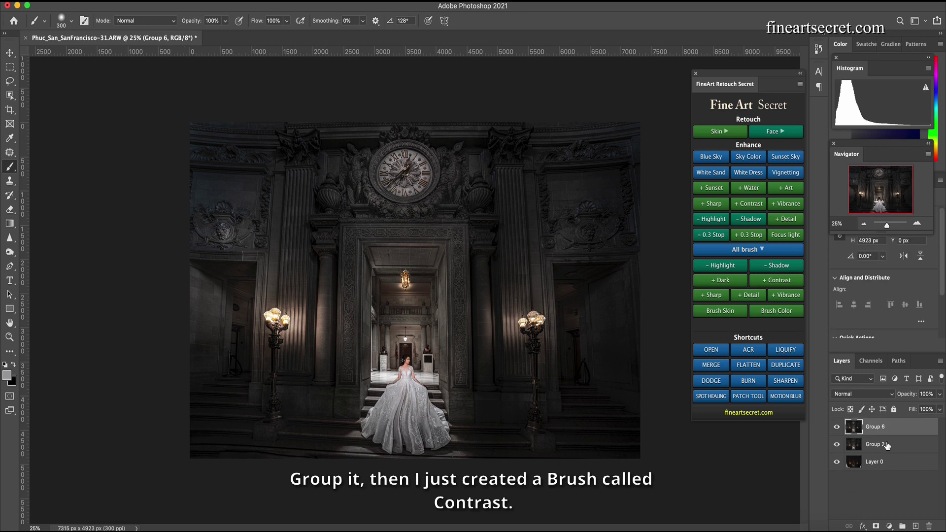
# Add a Contrast+ brush layer and paint contrast over the right lamp with a 1000 brush
pyautogui.click(780, 282)
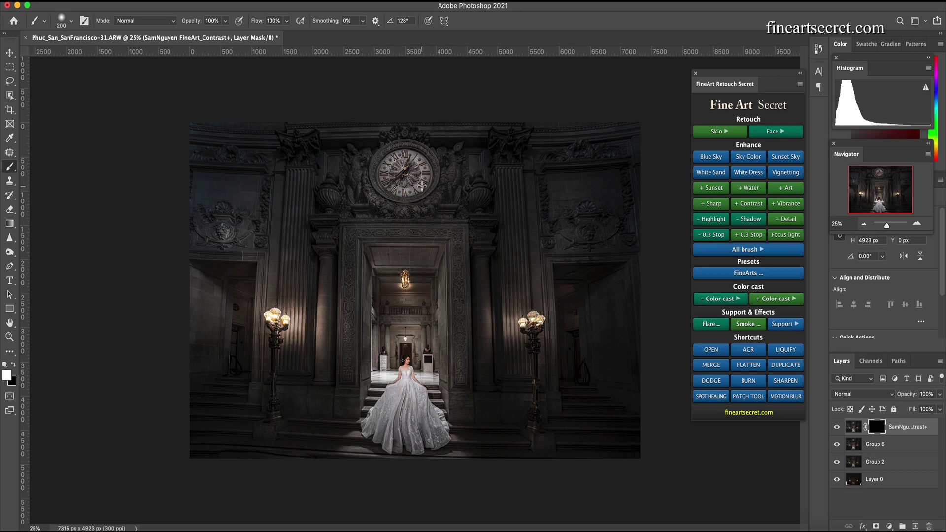
pyautogui.press(']')
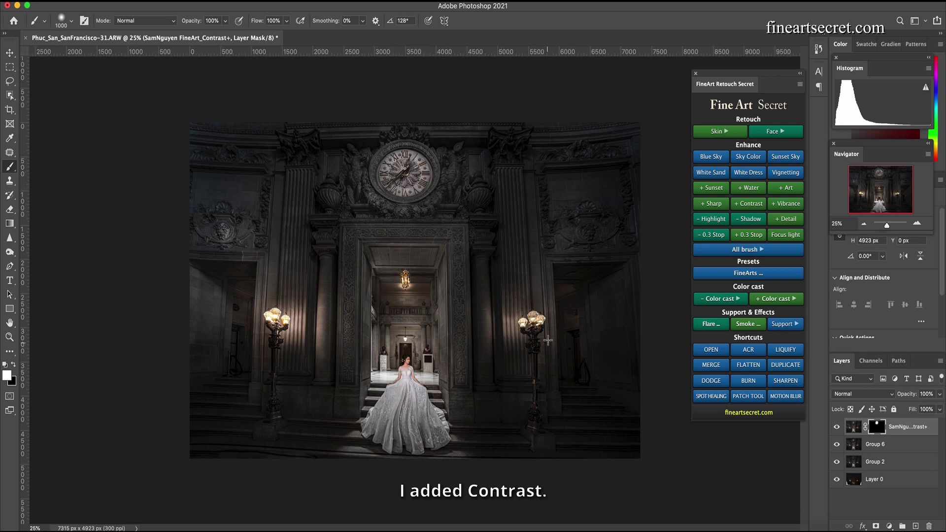
pyautogui.click(538, 332)
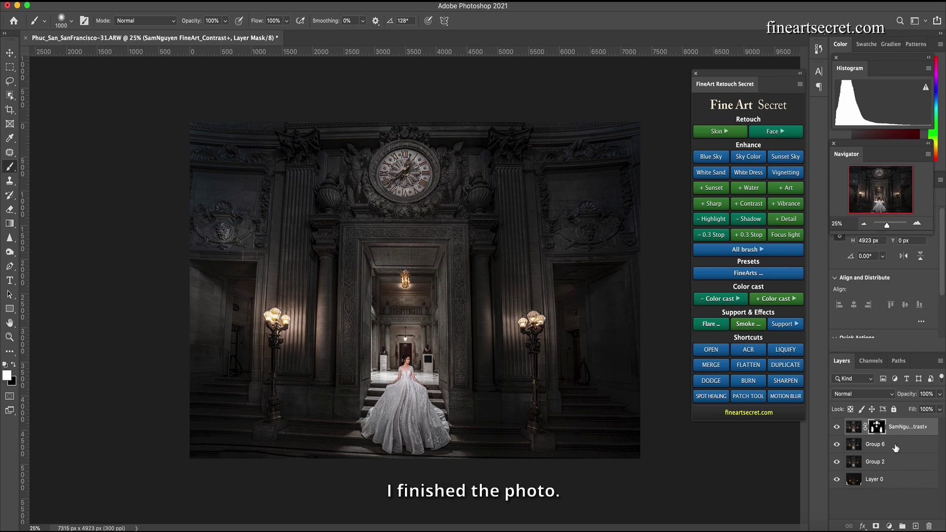
# Select Group 6, then hide and reshow Group 2 and the contrast layer to compare before and after
pyautogui.click(911, 446)
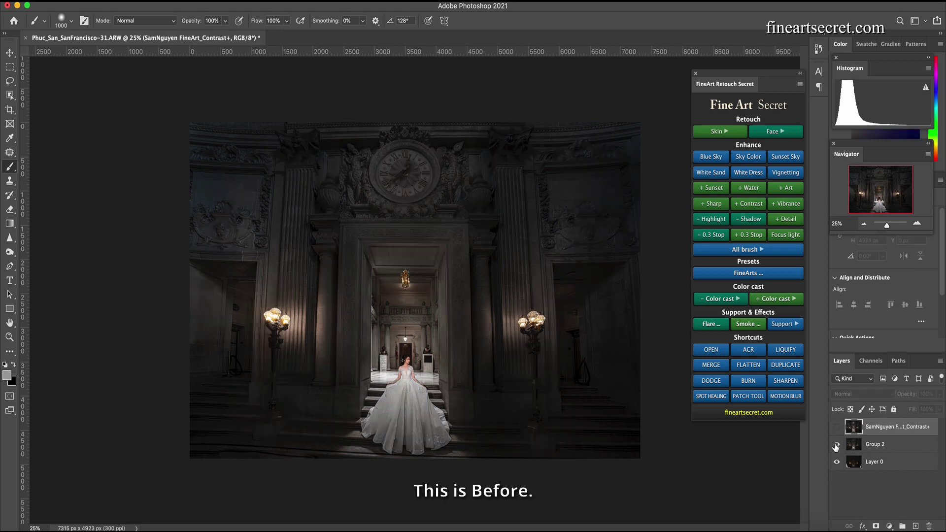
pyautogui.click(836, 446)
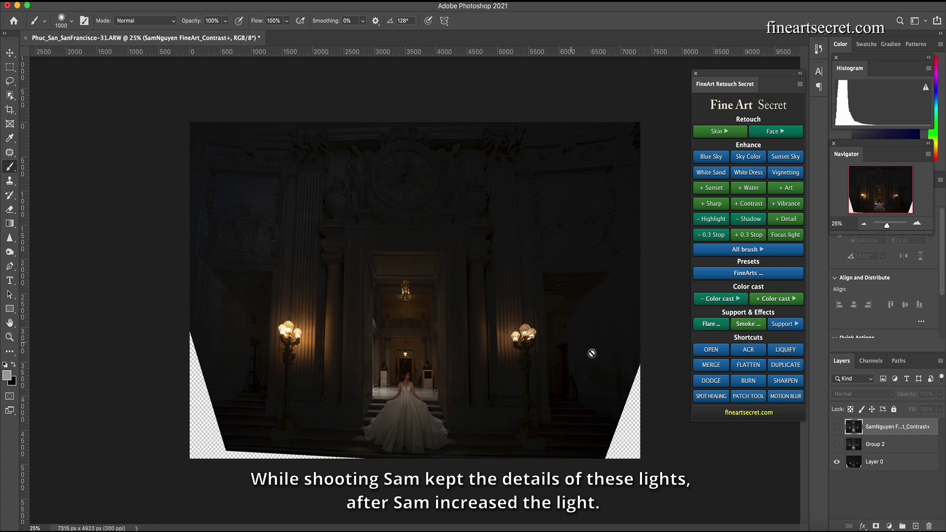
pyautogui.click(836, 444)
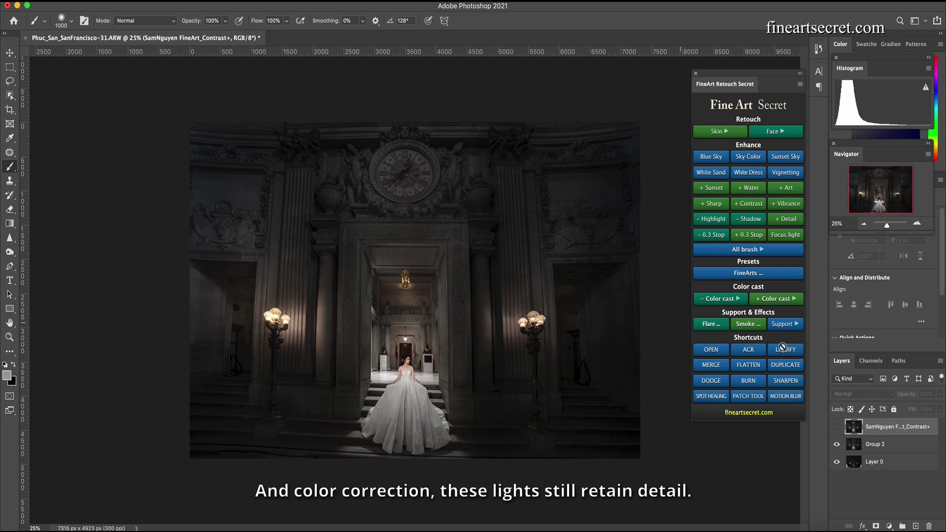
pyautogui.click(836, 427)
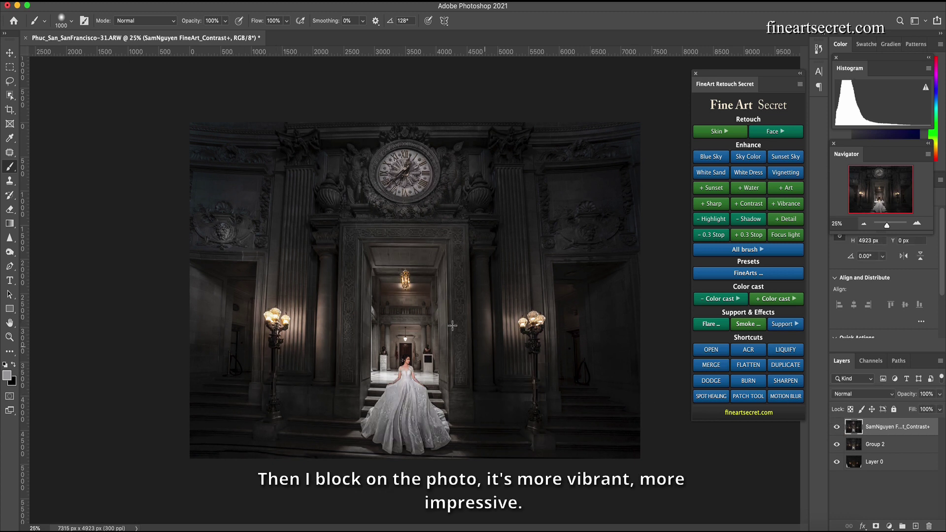